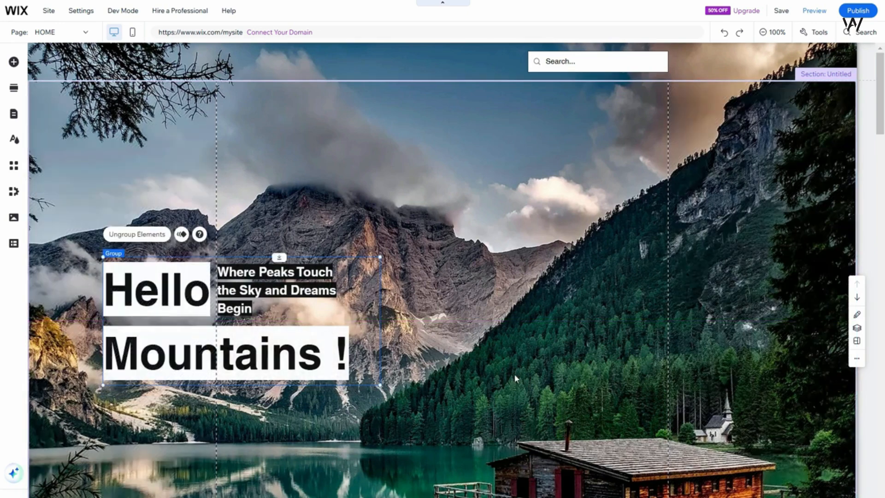
left_click(515, 375)
scroll(510, 378, "down", 6)
scroll(510, 379, "up", 3)
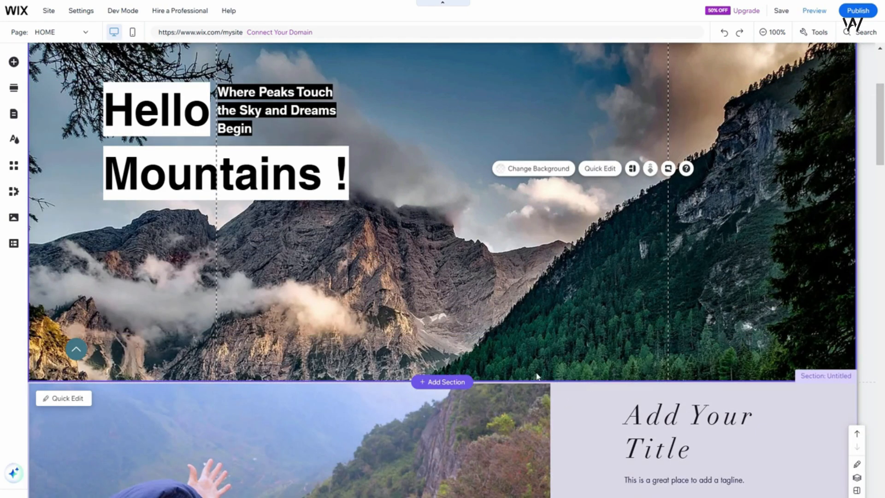
scroll(572, 327, "up", 4)
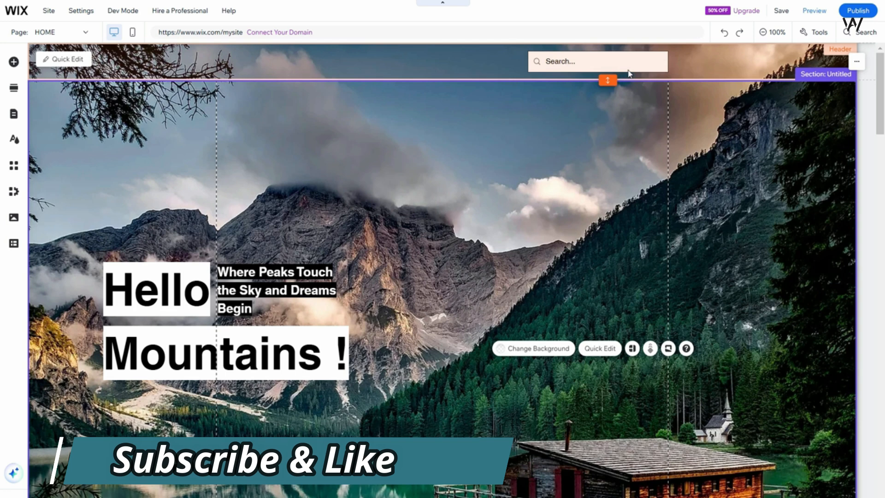
Step: Delete the search bar from the site header
left_click(430, 67)
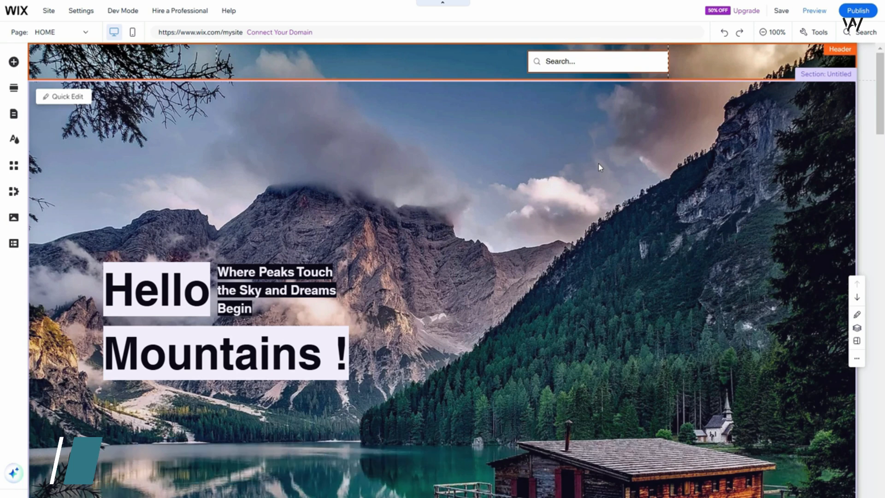
right_click(547, 60)
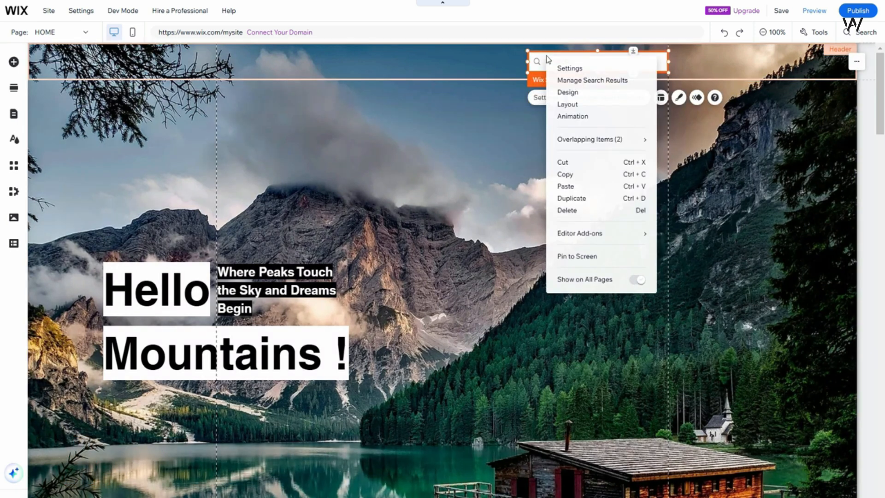
left_click(572, 210)
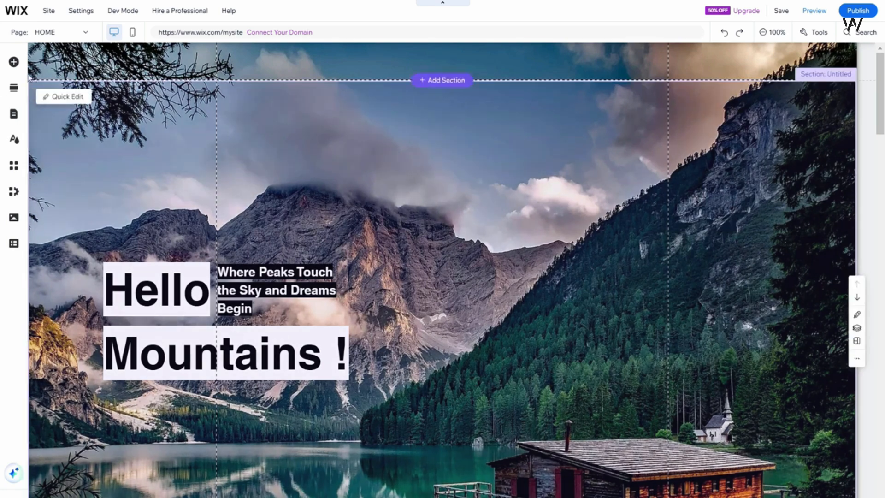
Step: Add a plain-text themed horizontal menu from the Menu & Anchor elements and place it in the page header
left_click(13, 63)
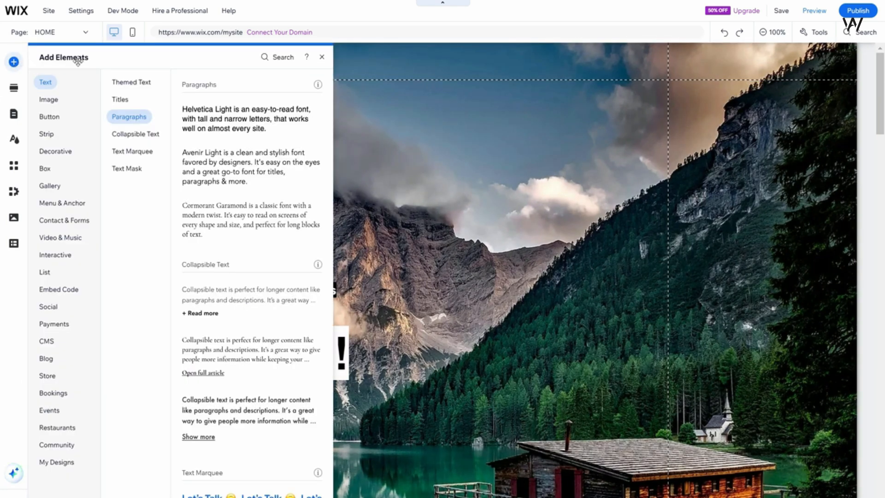
left_click(70, 206)
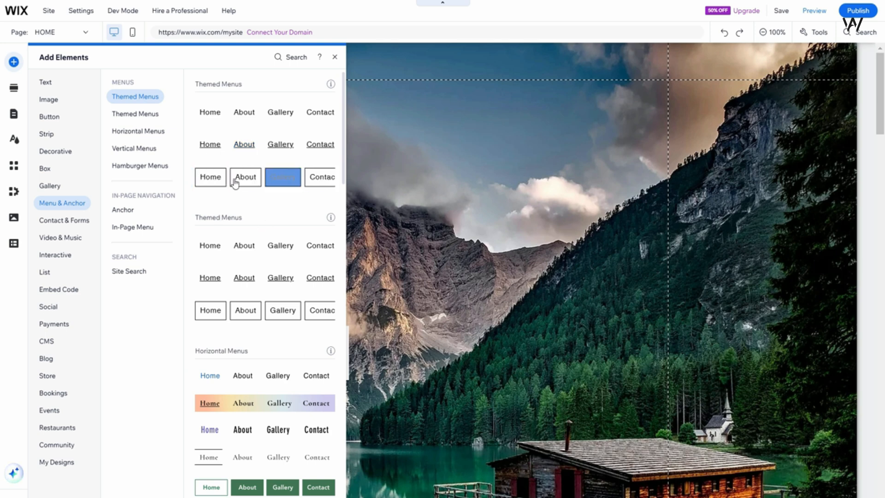
scroll(258, 391, "down", 4)
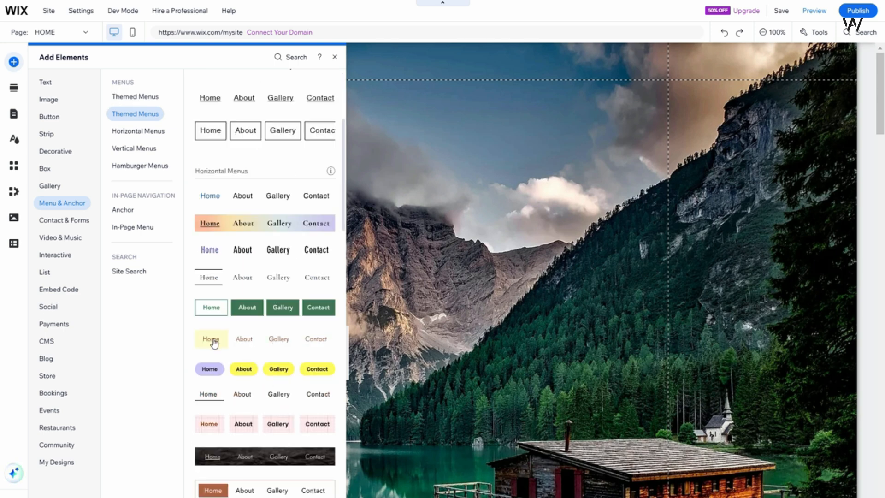
scroll(276, 375, "down", 4)
scroll(257, 393, "down", 10)
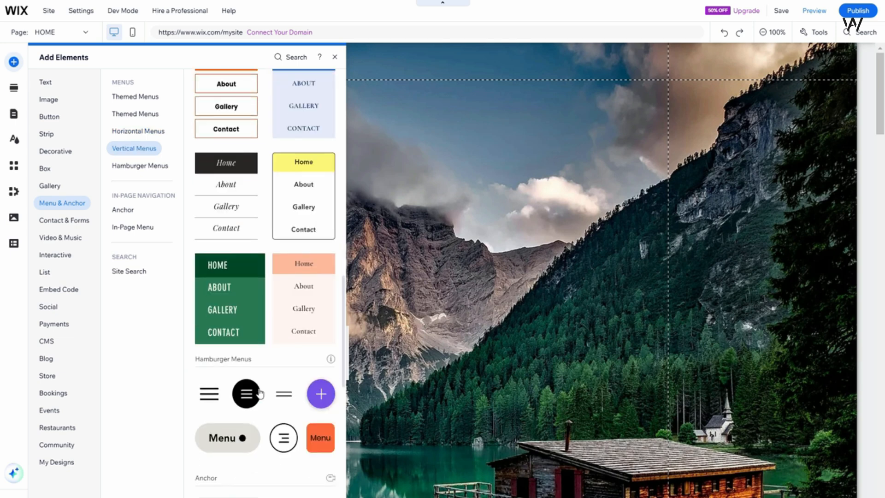
scroll(261, 393, "down", 4)
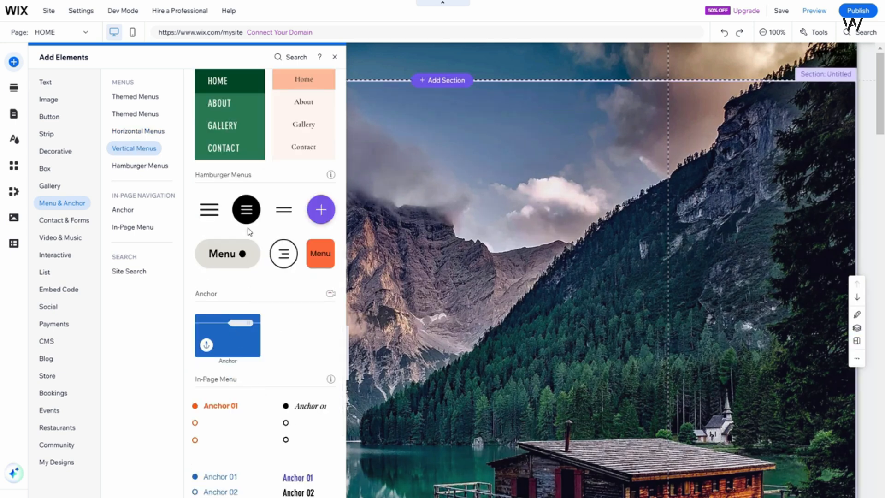
scroll(247, 221, "down", 1)
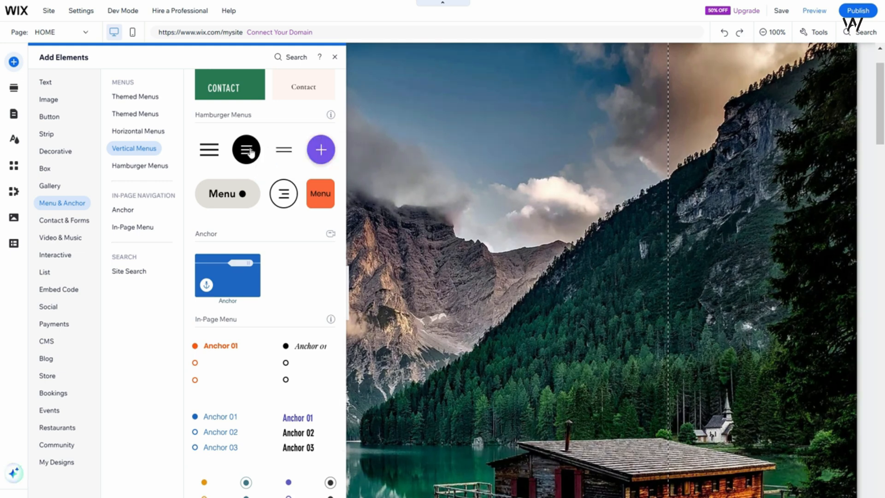
scroll(253, 386, "down", 4)
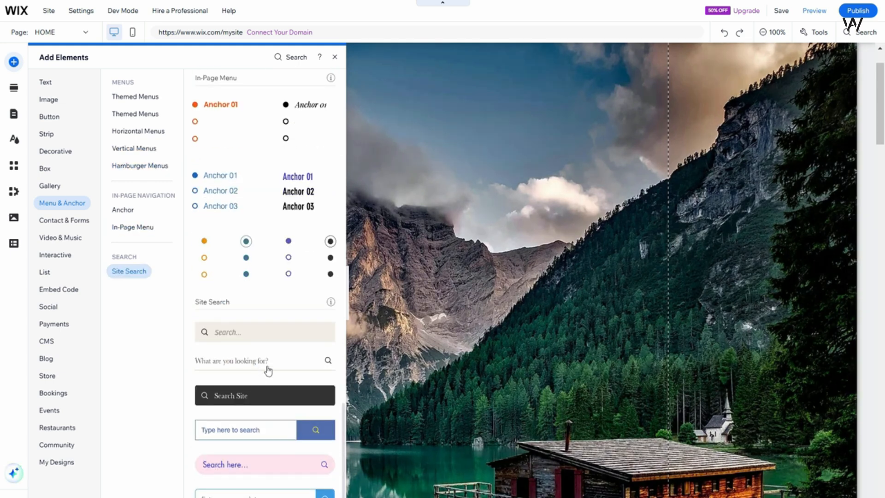
scroll(282, 365, "up", 10)
scroll(284, 365, "up", 5)
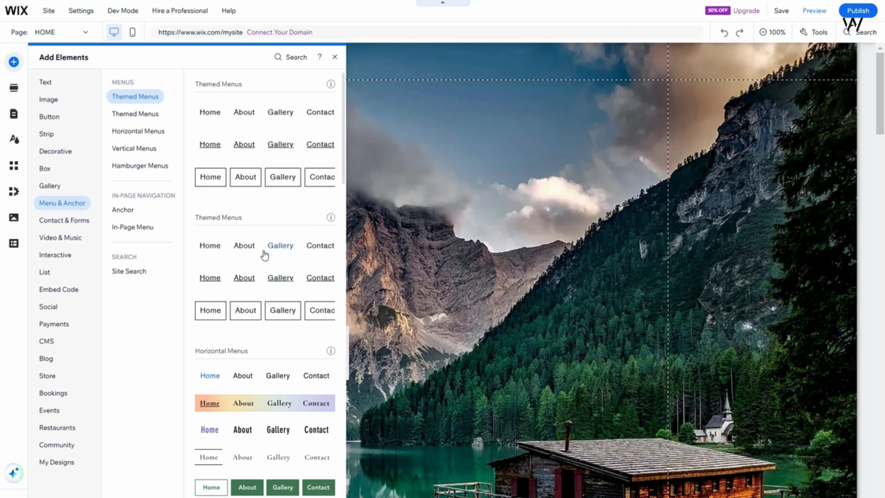
left_click_drag(263, 251, 441, 79)
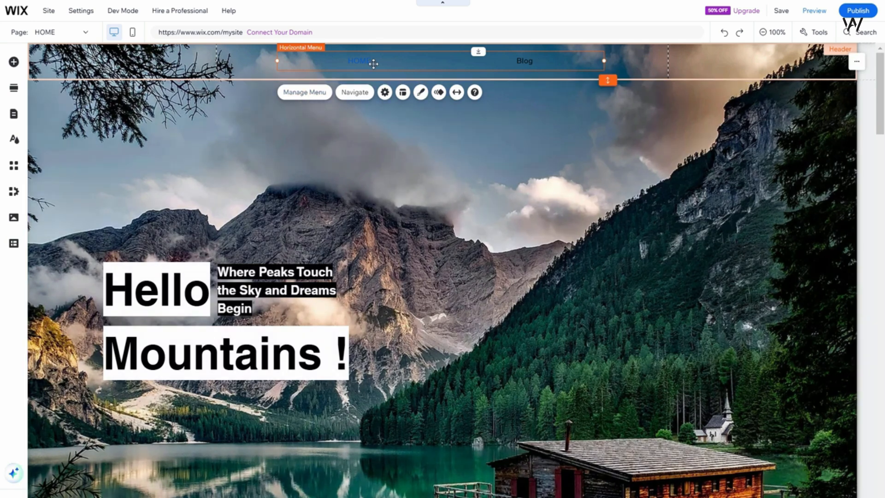
Step: Open the page management for the header menu and view the options available for the HOME page
left_click(307, 92)
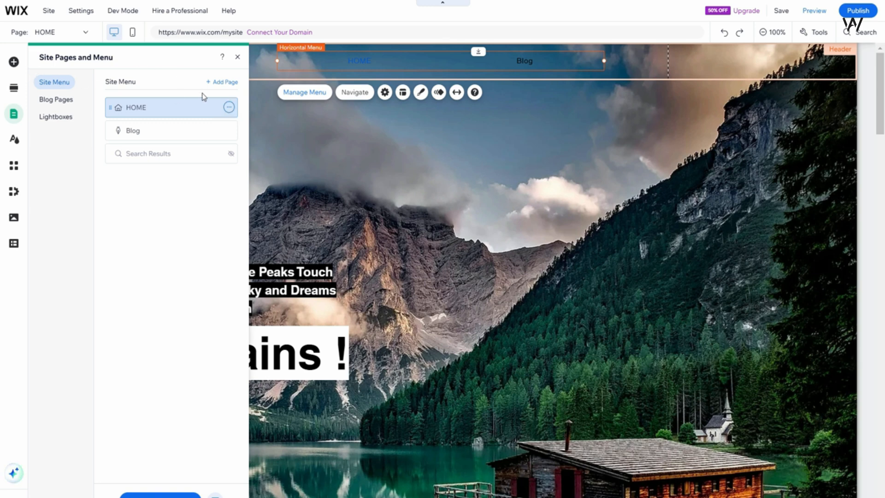
left_click(229, 109)
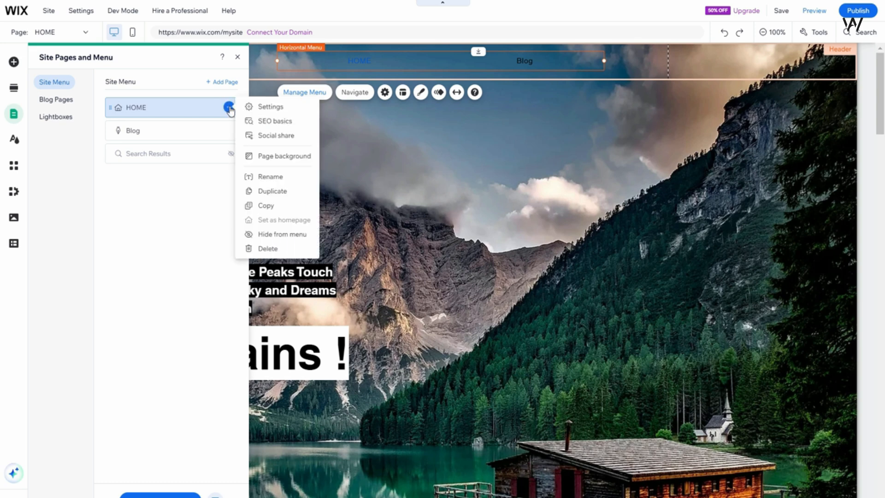
left_click(201, 196)
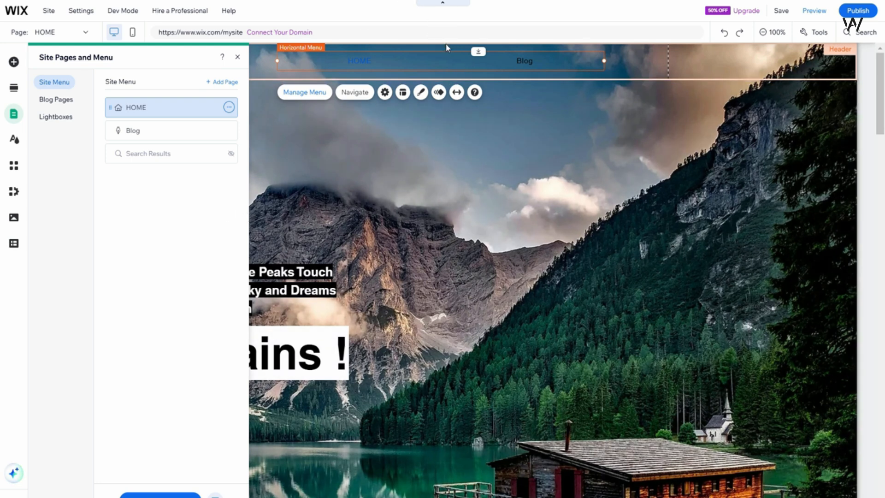
Step: Switch to ChatGPT and send the prompt "write all the menu items for above"
type("a")
type("ll the")
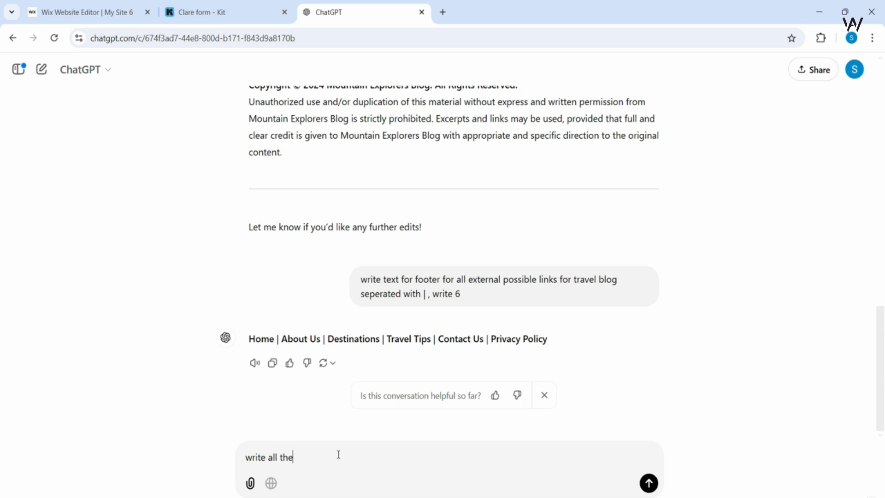
type(" menu items for above")
key("Return")
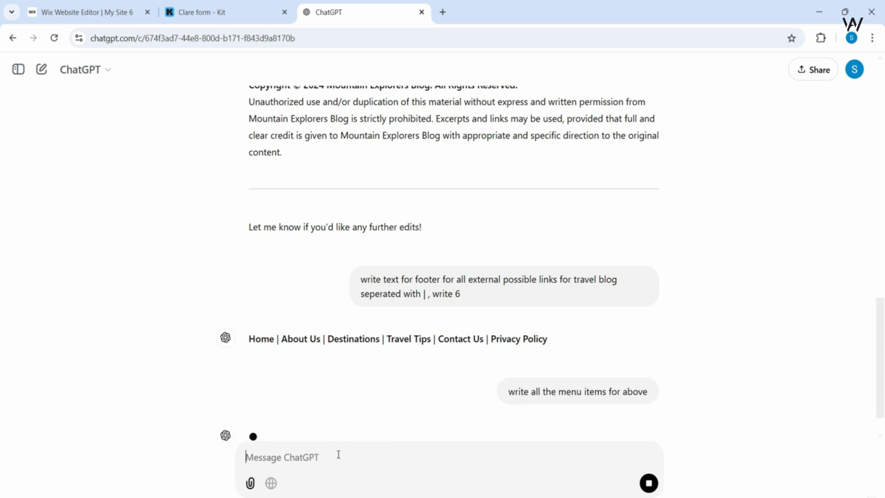
Step: Ask ChatGPT for a shorter answer with the prompt "only give the main list"
type("only gi")
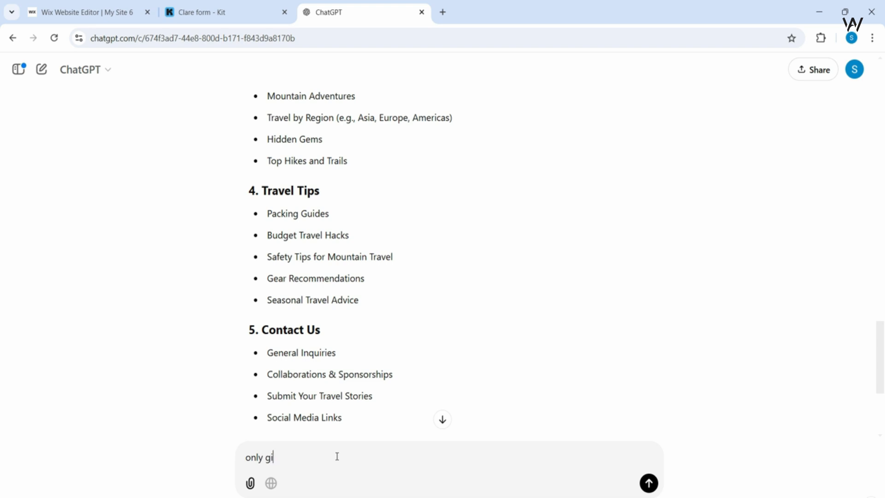
type("ve the main list")
key("Return")
Step: Copy "About Us" from ChatGPT's main list, close the Kit form page and switch back to the Wix editor
double_click(276, 257)
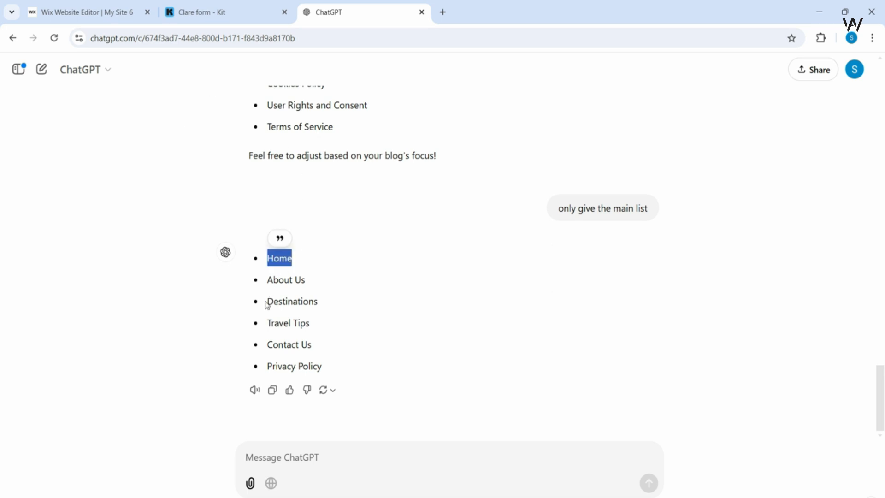
left_click_drag(268, 279, 305, 280)
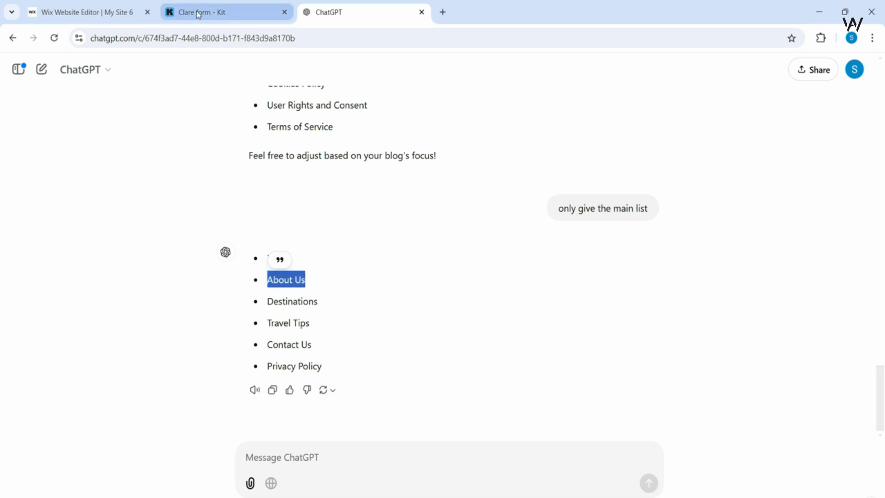
left_click(64, 14)
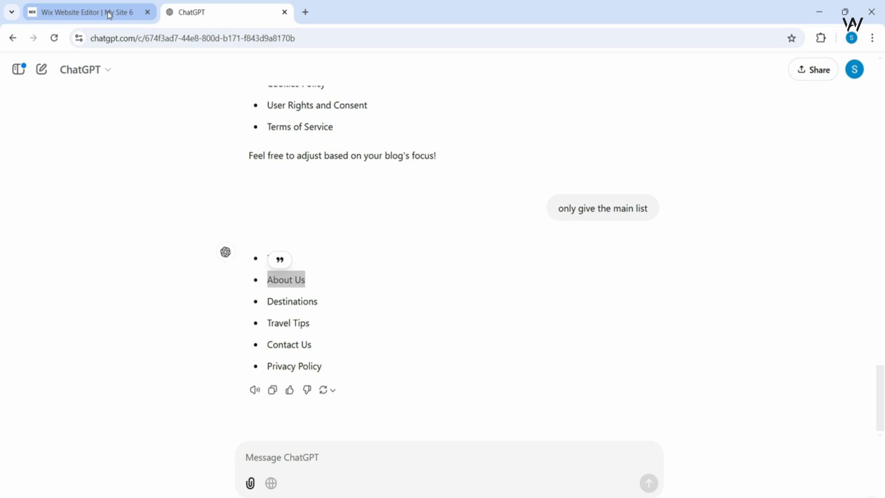
left_click(109, 13)
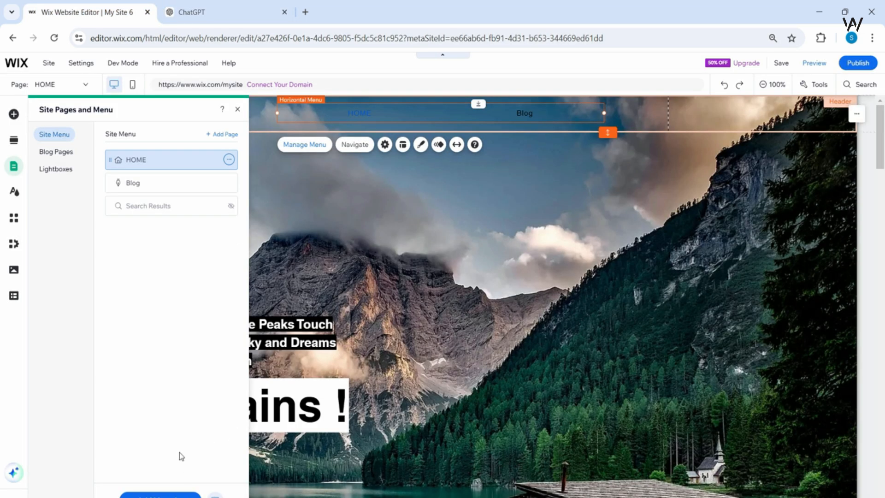
Step: Add a blank page to the site menu and name it "About Us"
left_click(160, 495)
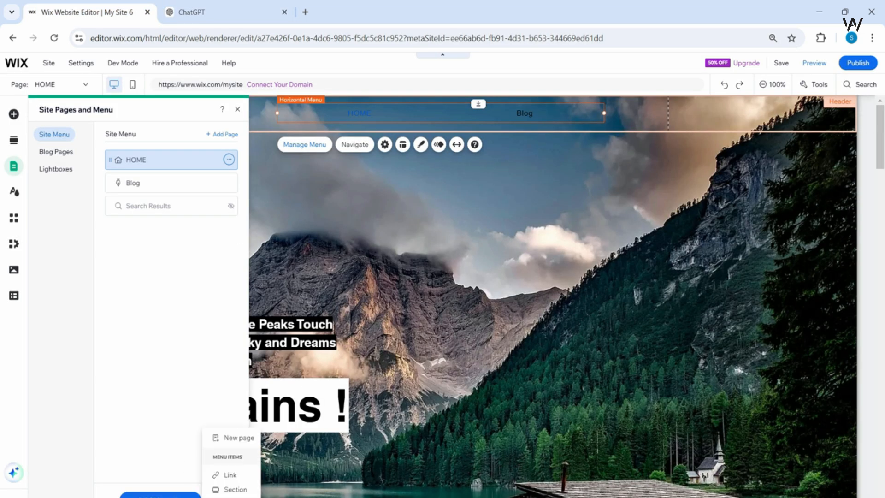
left_click(239, 440)
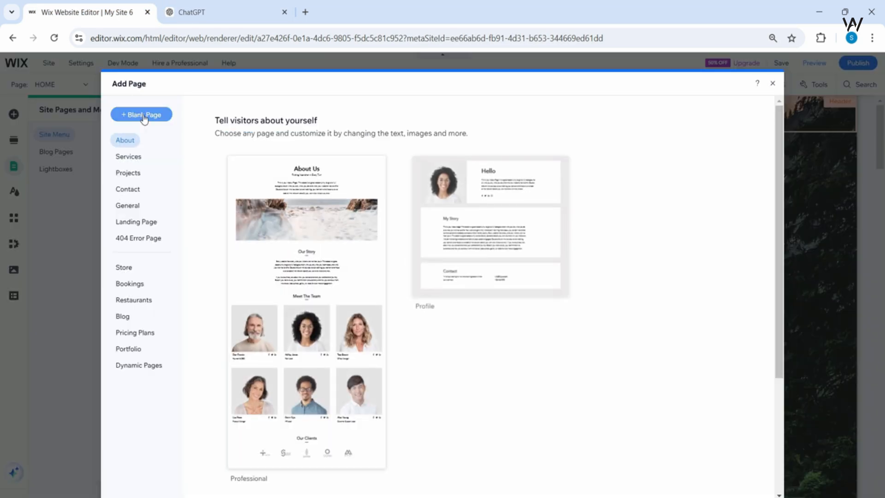
left_click(141, 114)
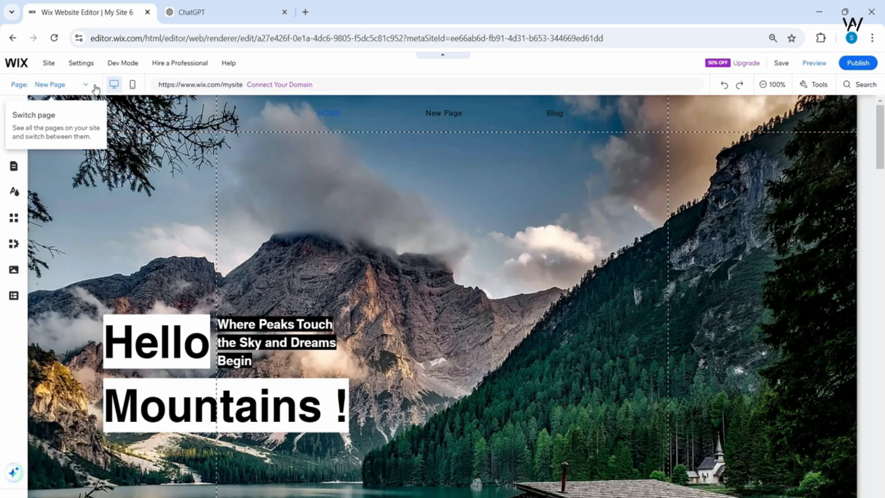
type("About Us")
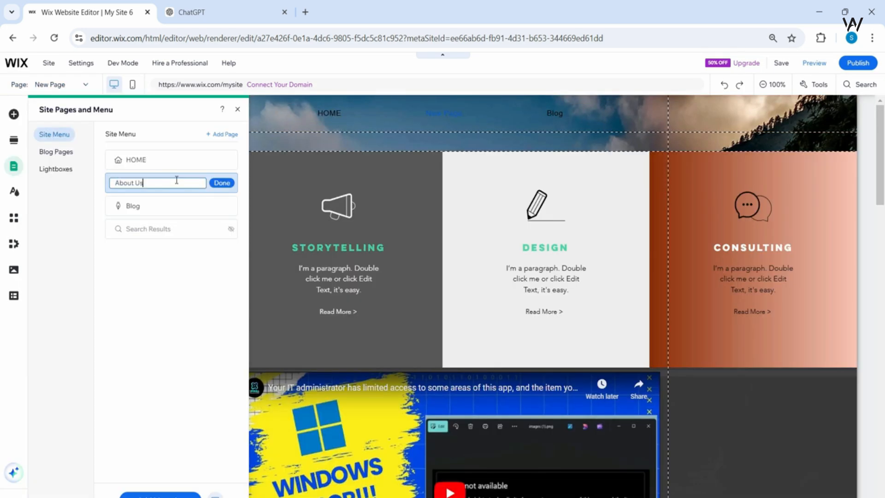
left_click(223, 184)
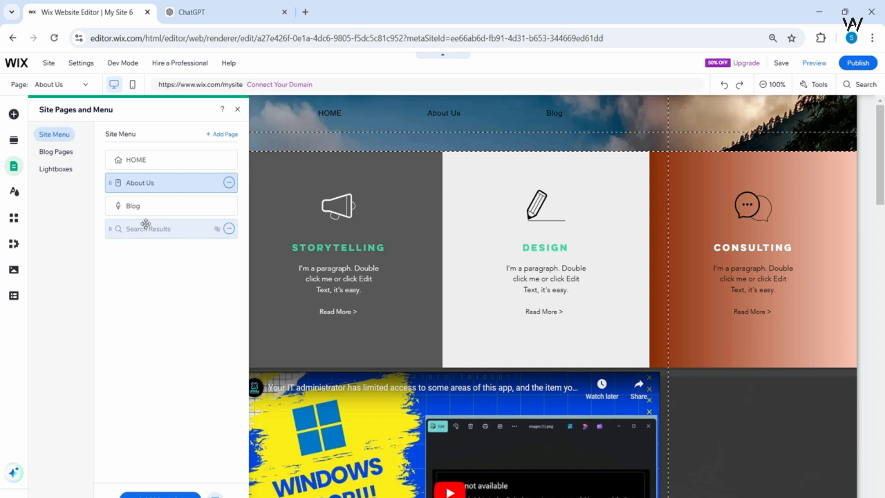
Step: Add another page to the site menu and name it "Destinations", copying the name from ChatGPT's list
left_click(160, 496)
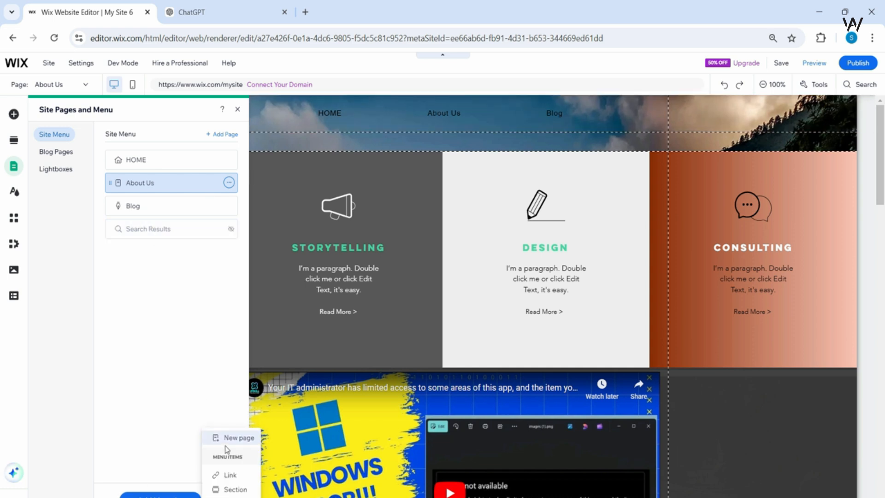
left_click(194, 450)
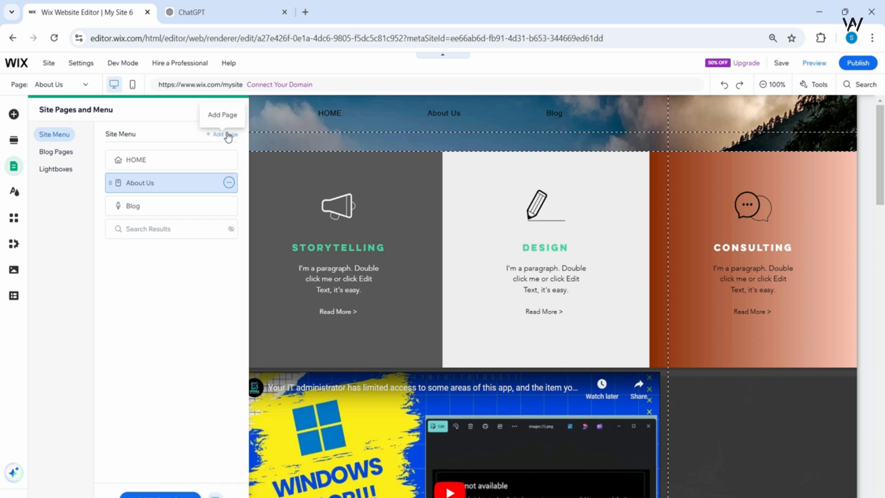
left_click(208, 134)
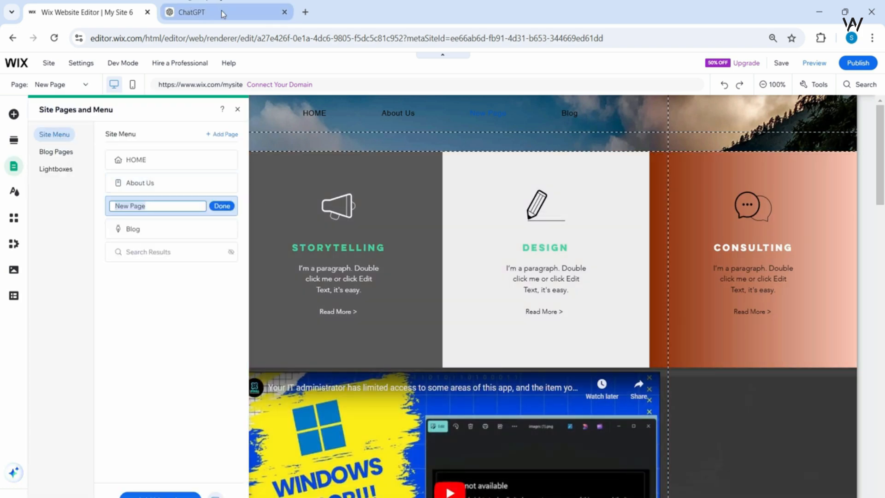
left_click(224, 13)
double_click(300, 300)
key("ctrl+c")
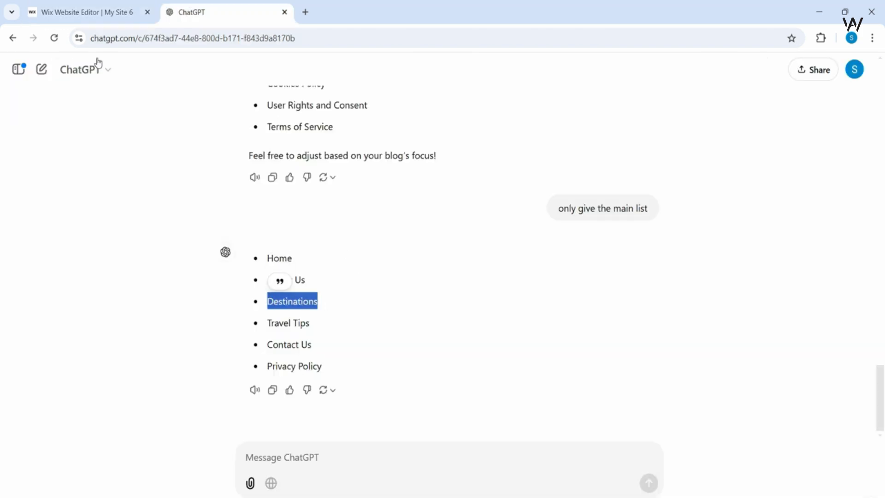
left_click(88, 13)
key("ctrl+v")
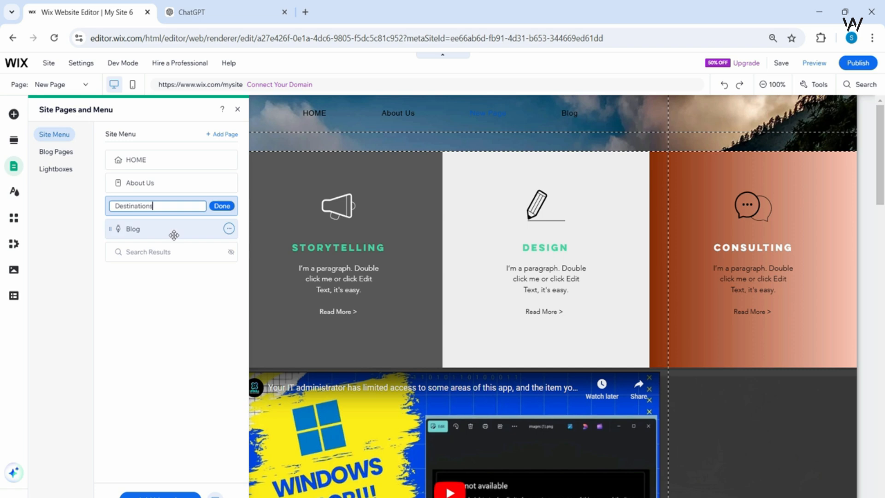
key("Return")
Step: Add a new page to the Wix site menu and name it "Travel Tips", copying the name from ChatGPT's main list
double_click(174, 233)
left_click(189, 14)
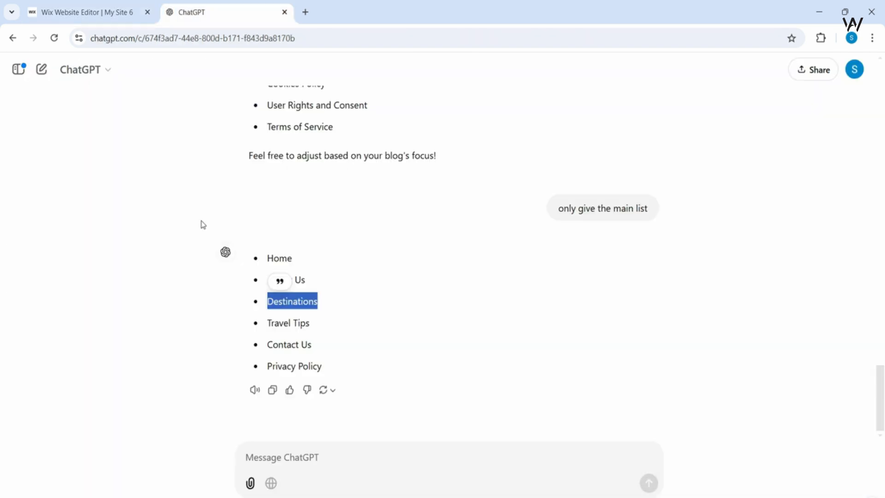
left_click(88, 10)
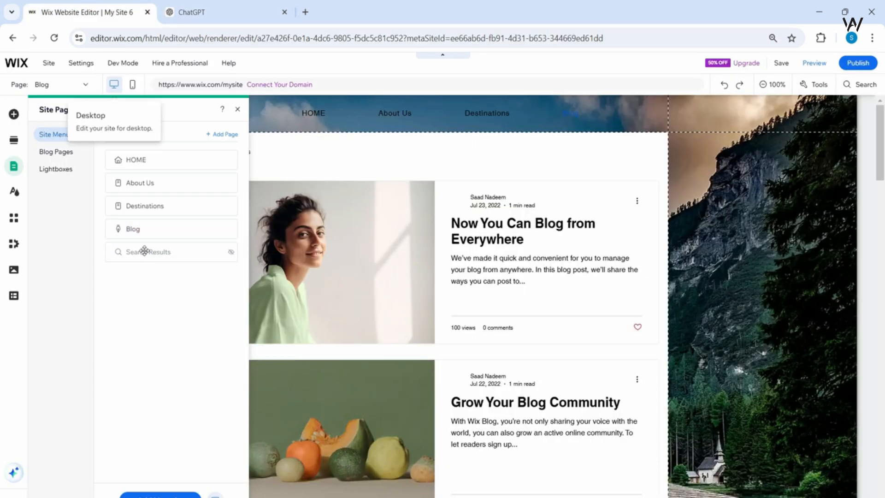
left_click(219, 135)
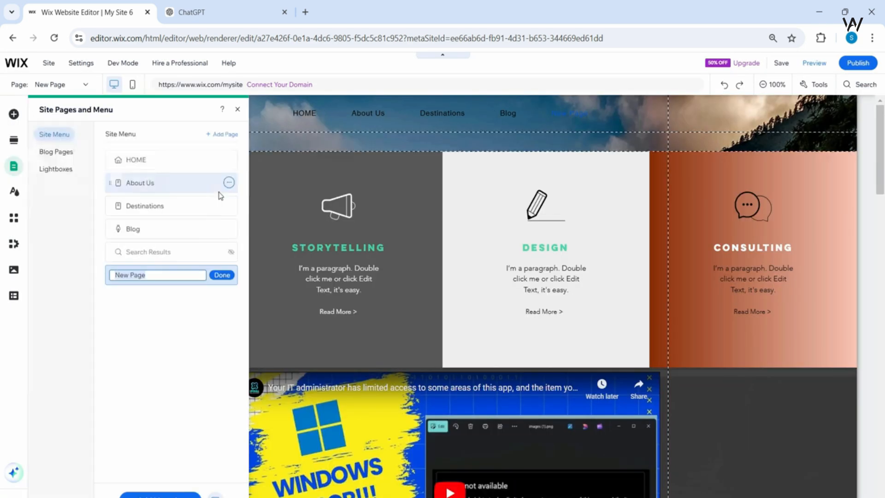
left_click(203, 12)
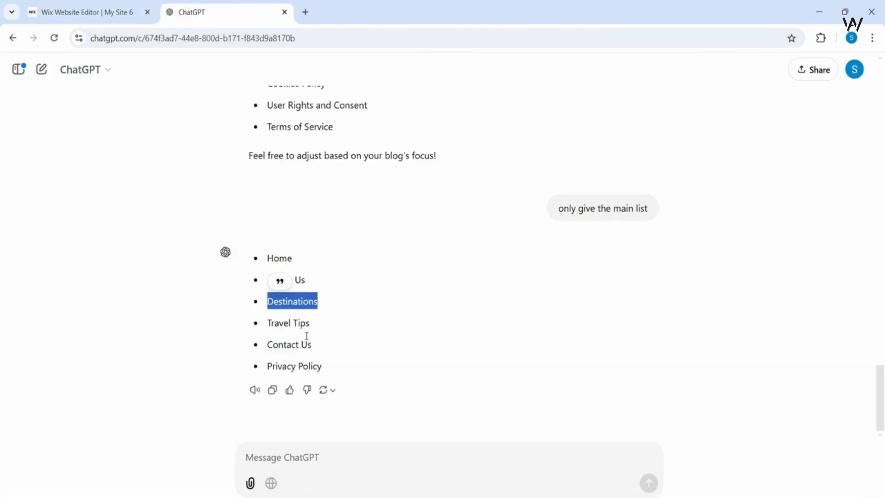
left_click_drag(316, 326, 266, 324)
key("ctrl+c")
left_click(95, 22)
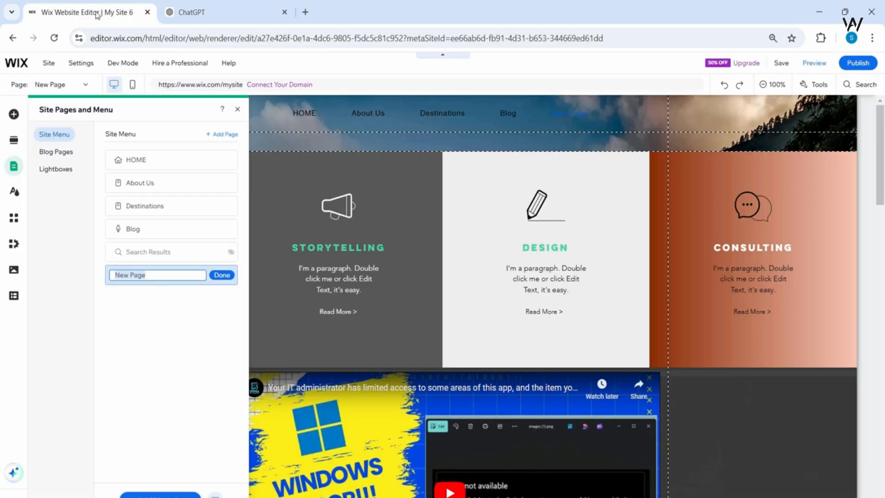
double_click(156, 277)
key("ctrl+v")
key("Return")
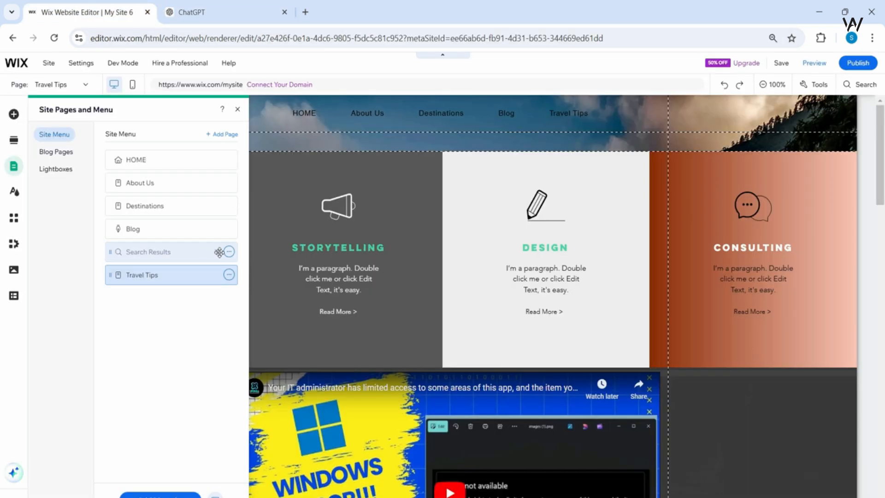
left_click(229, 252)
left_click(267, 379)
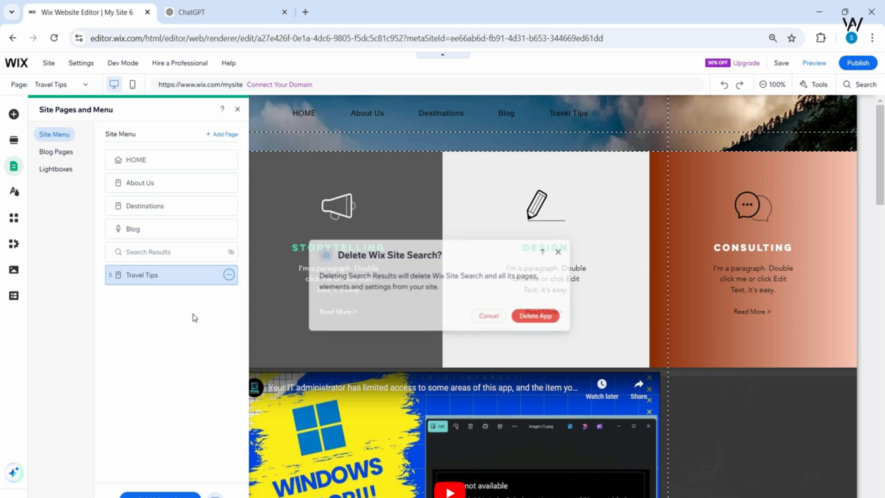
left_click(490, 318)
Step: Move the Travel Tips page above Search Results in the site menu
left_click_drag(157, 280, 159, 280)
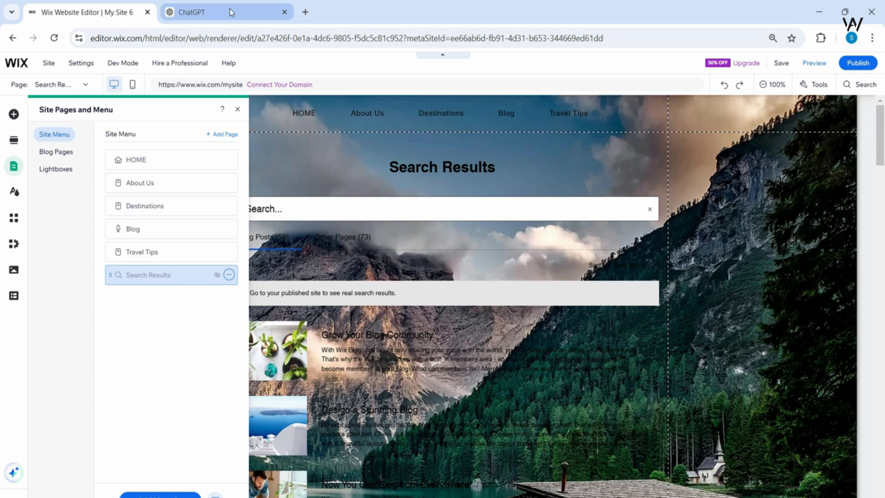
Step: Copy "Contact Us" from ChatGPT's main list and switch back to the Wix editor
left_click(191, 12)
left_click_drag(314, 346, 268, 346)
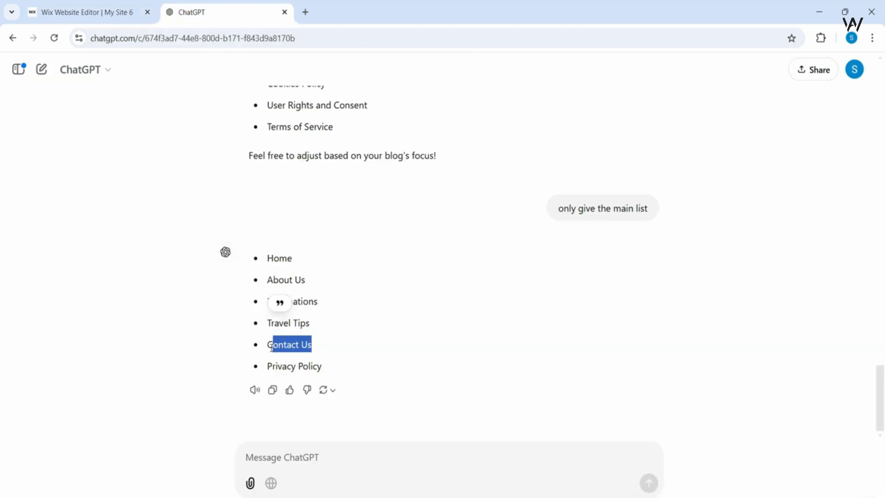
left_click(88, 12)
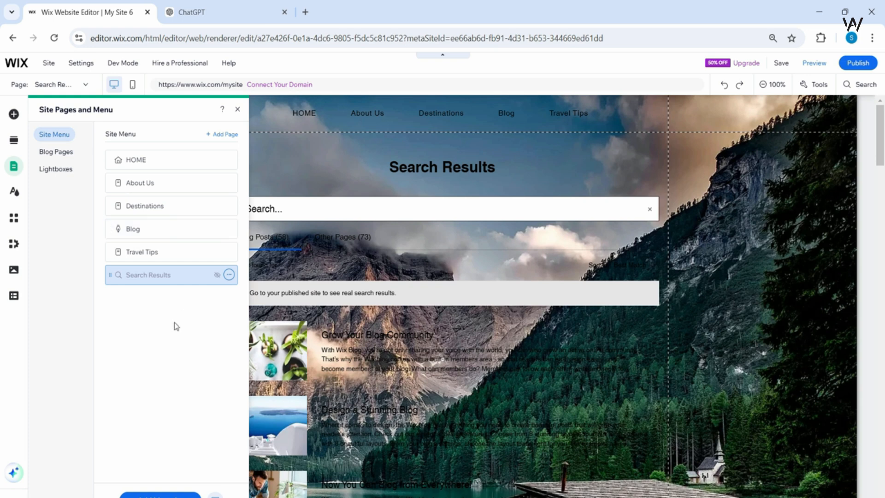
left_click(222, 135)
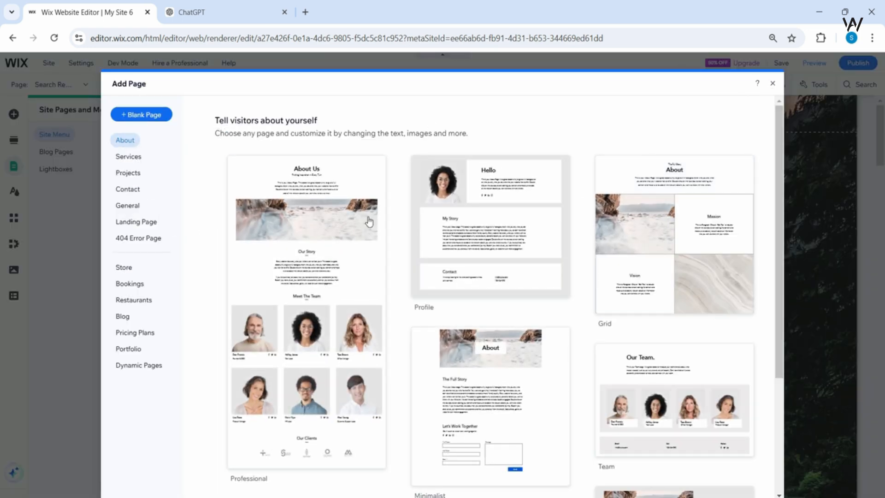
left_click(773, 84)
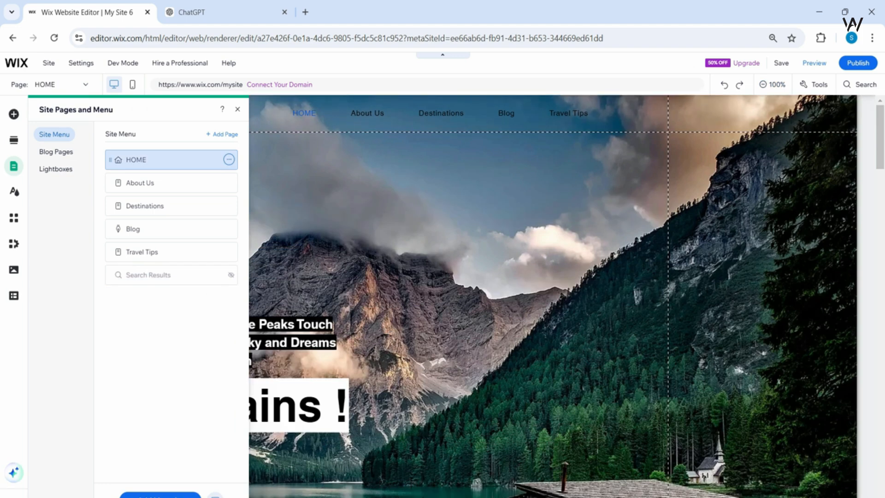
left_click(160, 496)
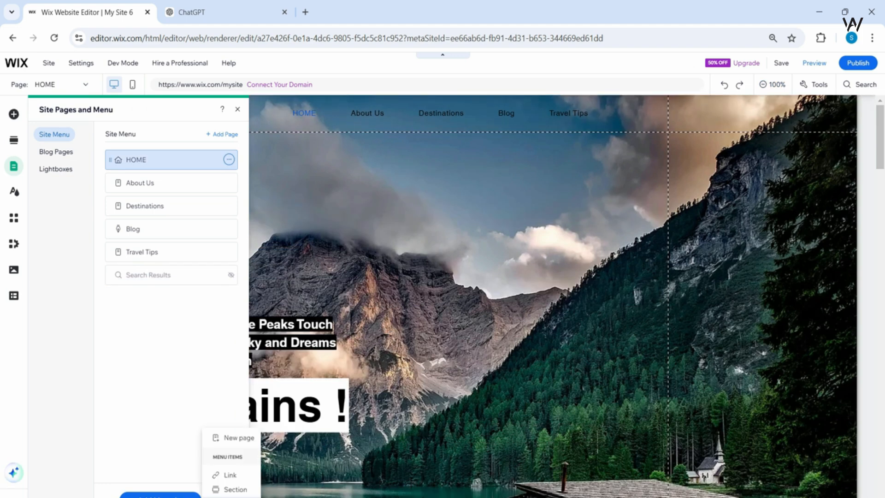
left_click(228, 489)
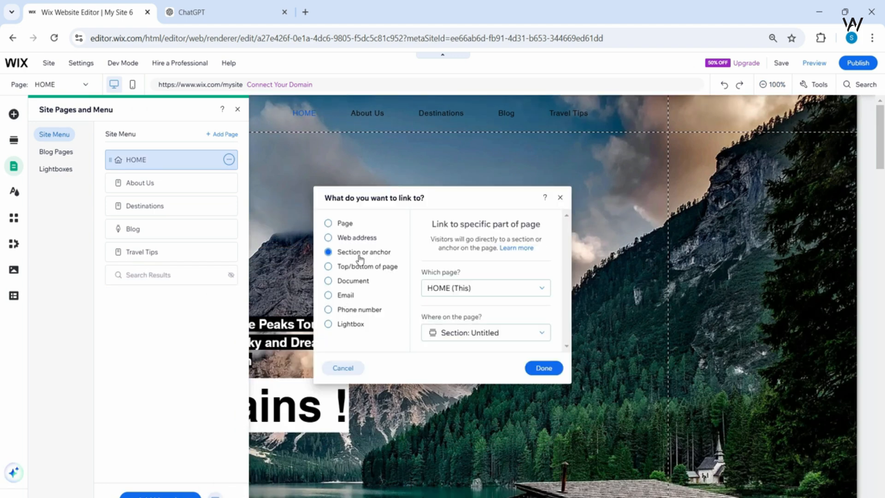
left_click(508, 290)
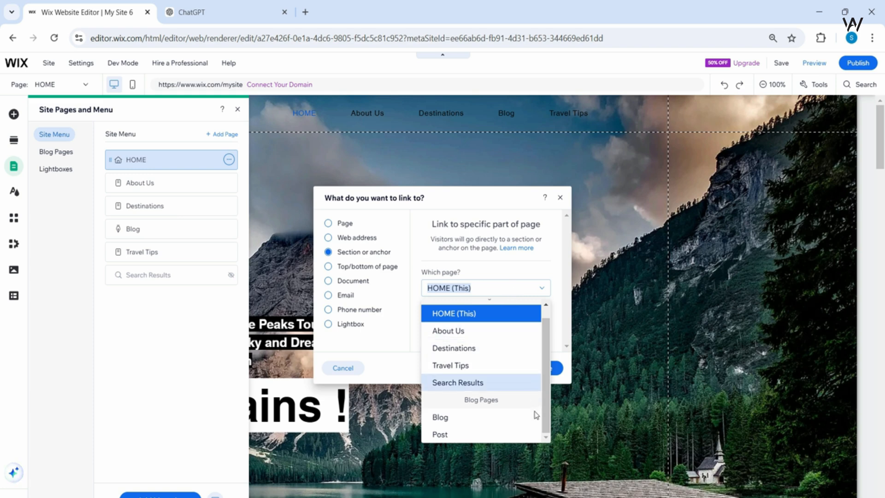
left_click(565, 199)
left_click(560, 198)
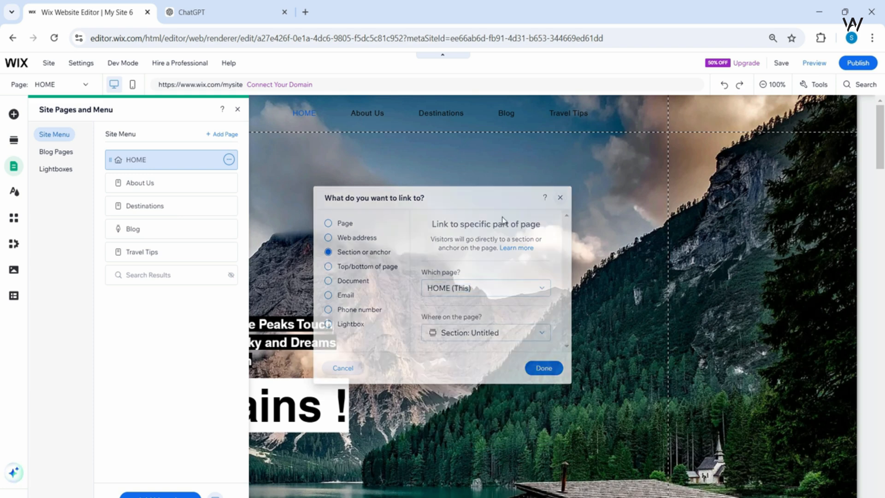
Step: Add a page named "Contact Us", move it directly below Travel Tips in the site menu and close the pages panel
left_click(217, 136)
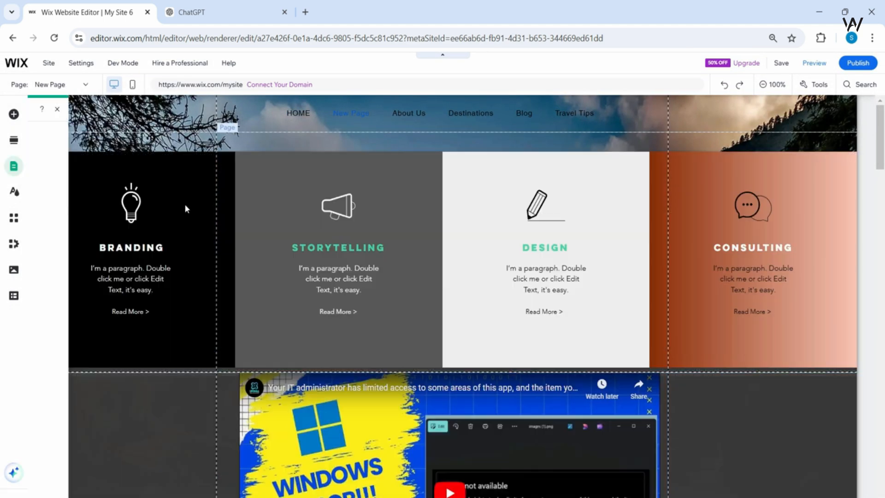
type("Contact Us")
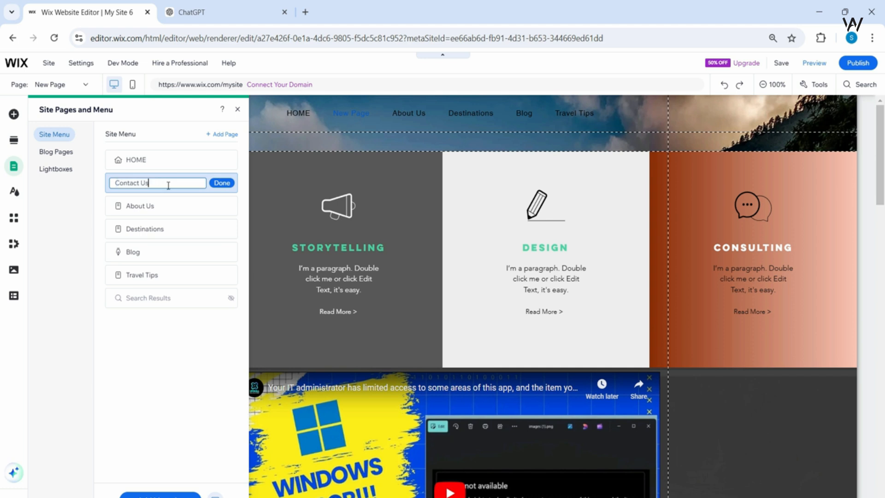
left_click(220, 183)
left_click_drag(193, 184, 194, 275)
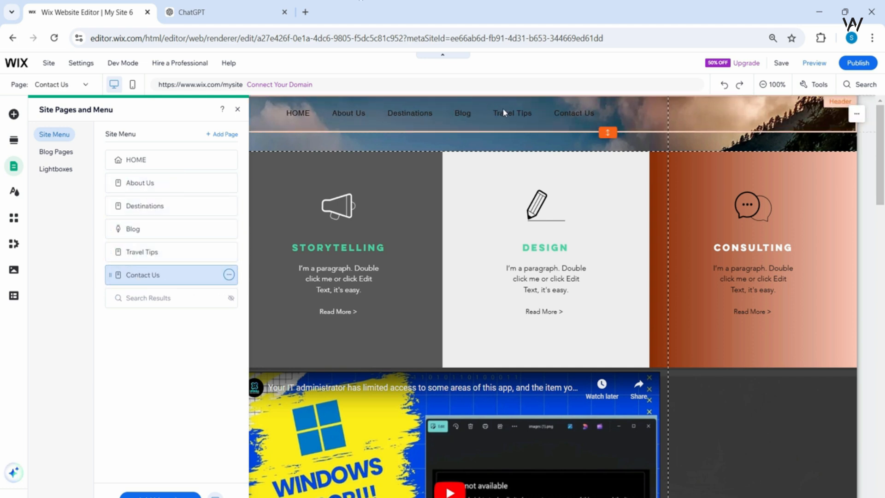
left_click(237, 109)
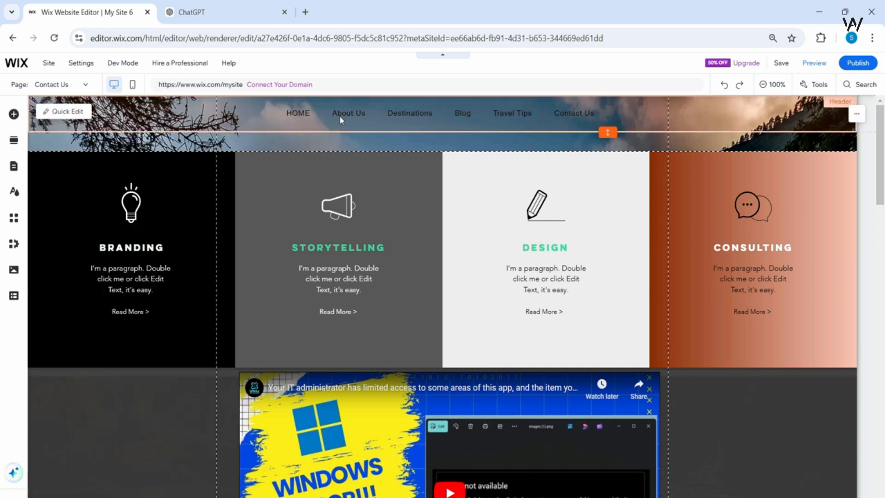
Step: Apply the first plain themed menu design to the header's horizontal menu
left_click(266, 118)
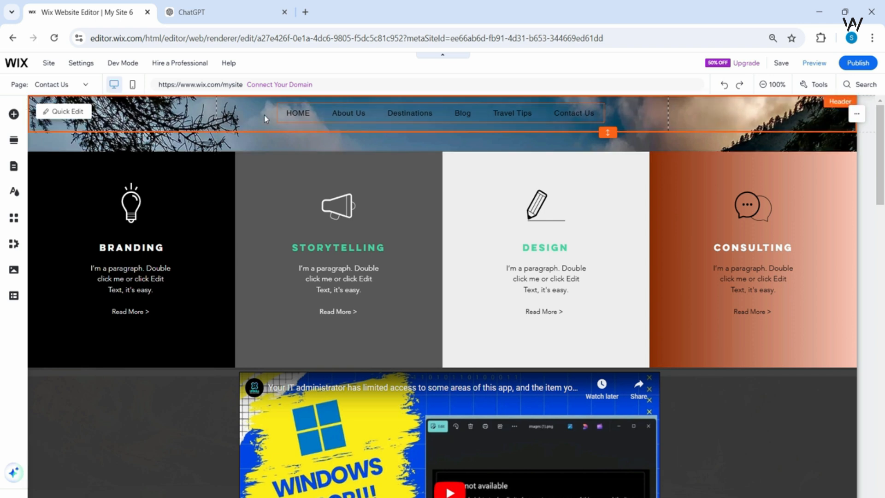
left_click(408, 115)
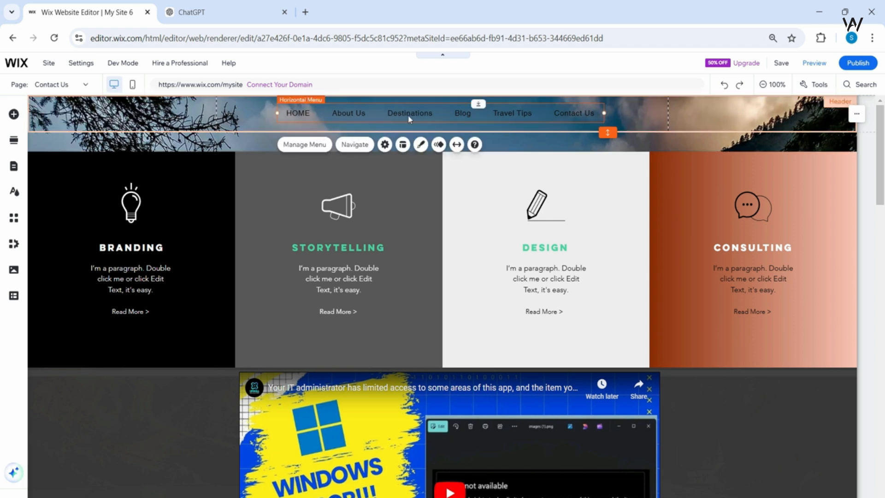
left_click(421, 145)
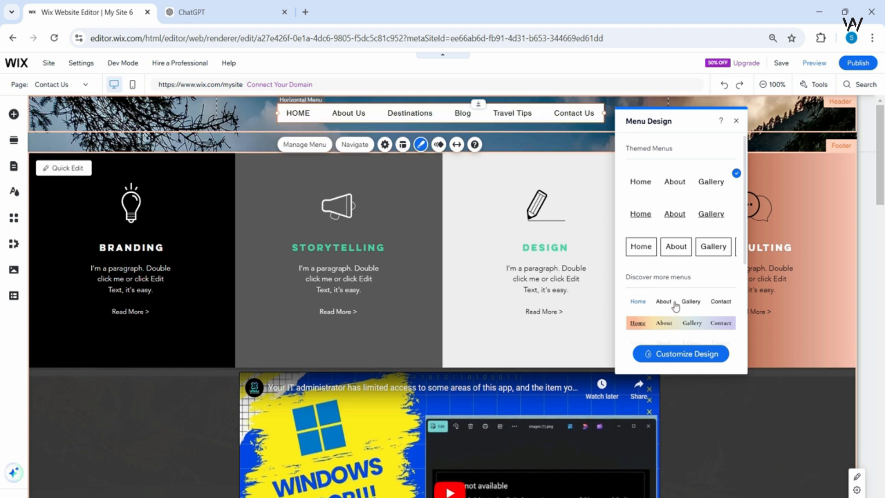
left_click(707, 305)
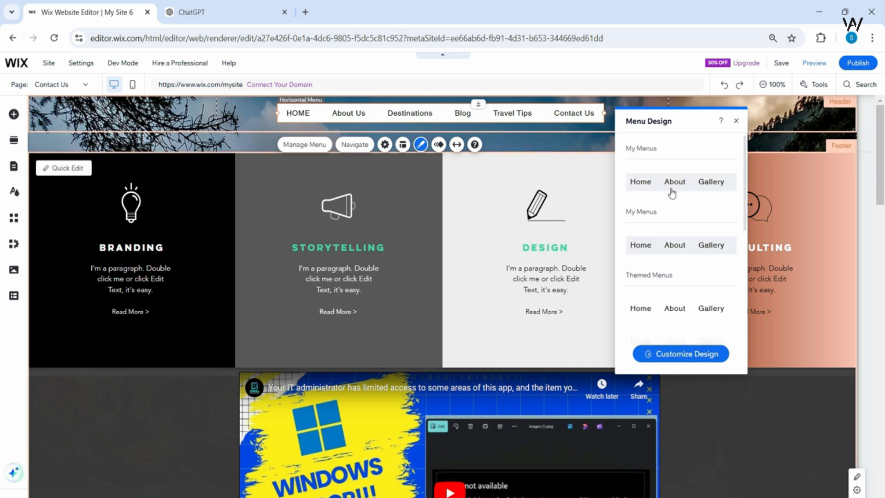
Step: Customize the header menu's container design by lowering its background fill opacity to 4%
left_click(678, 355)
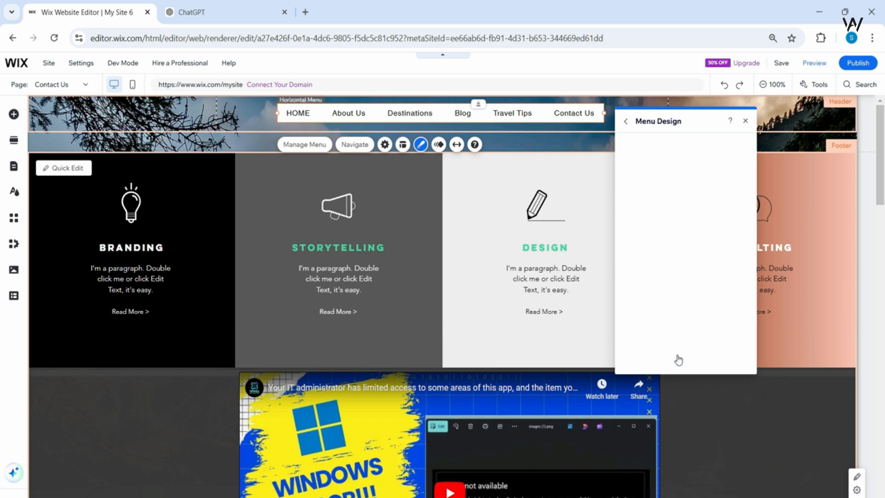
left_click(667, 185)
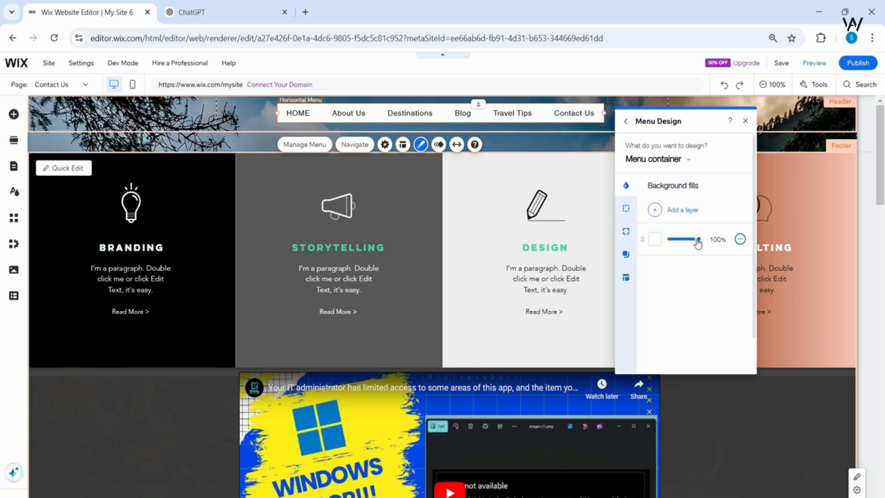
left_click_drag(696, 239, 670, 238)
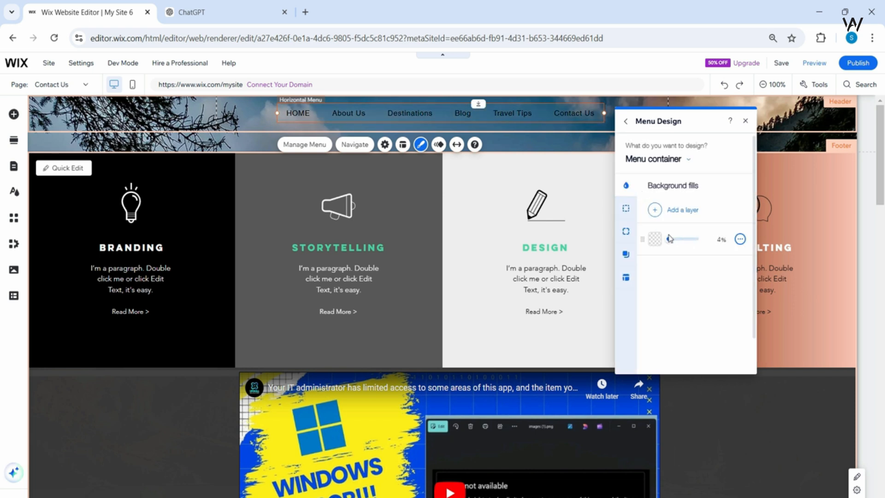
left_click(420, 145)
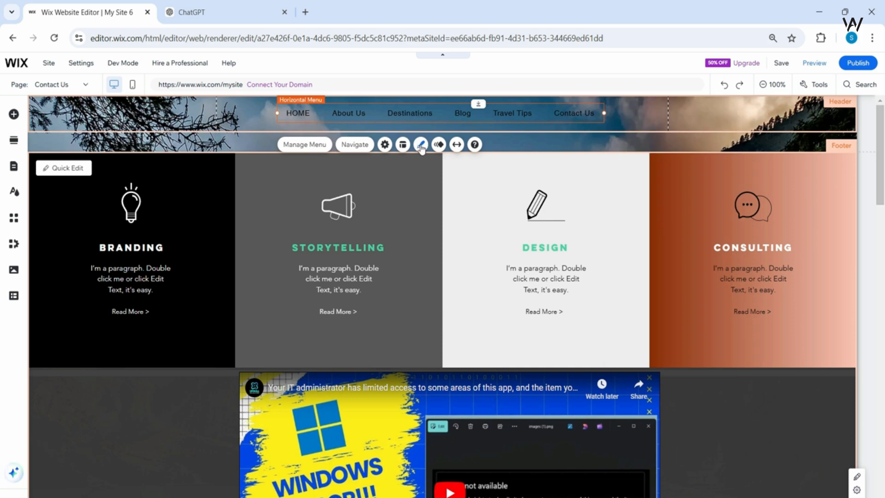
left_click(420, 145)
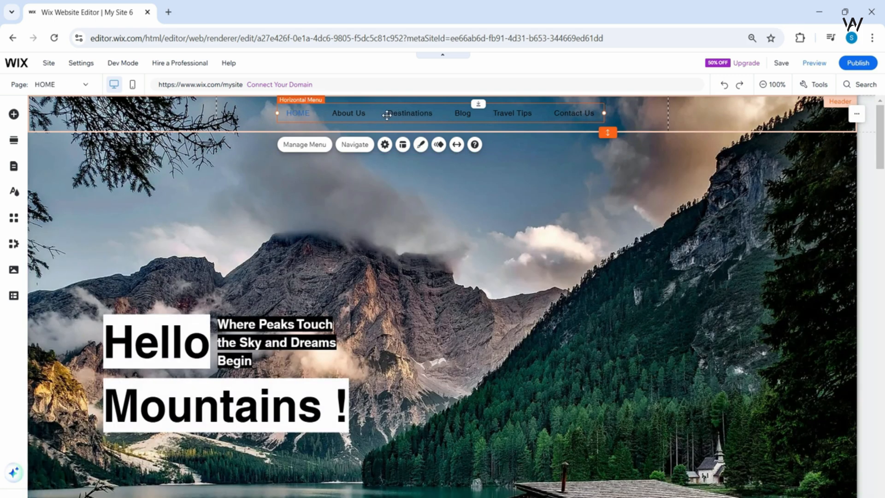
Step: Customize the header menu items' regular text with a 17 px font size and bold
left_click(421, 145)
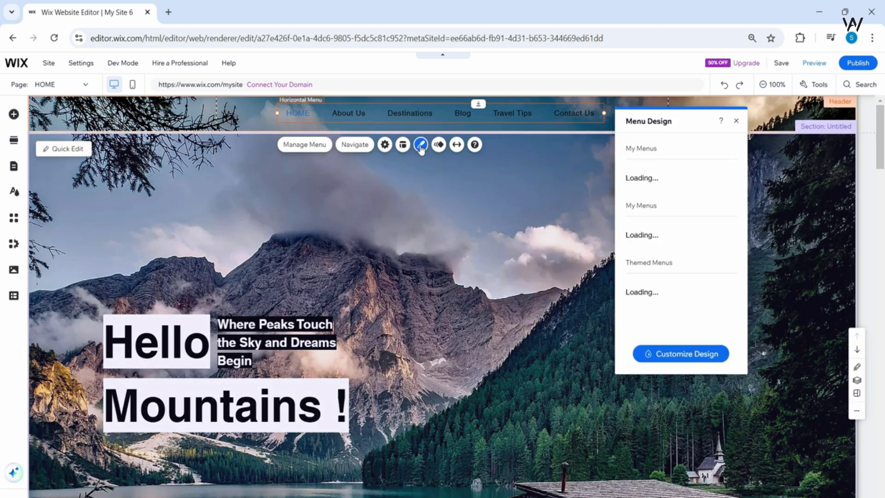
left_click(681, 357)
left_click(686, 160)
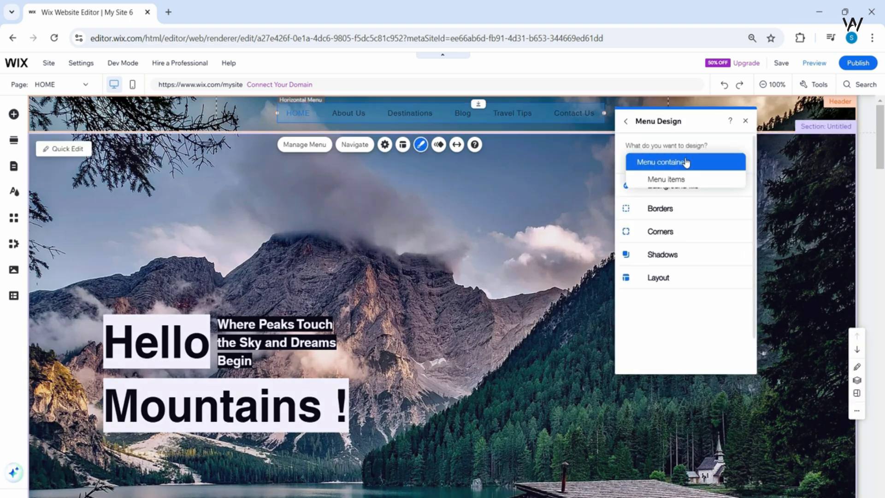
left_click(674, 181)
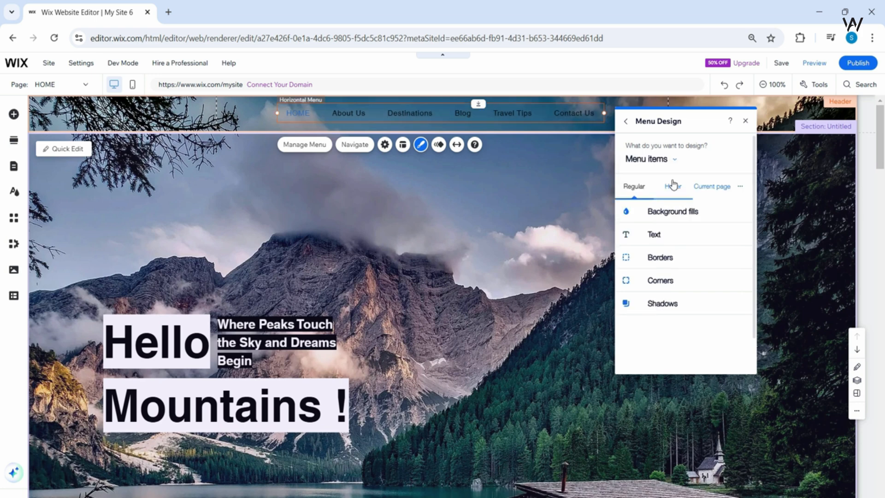
left_click(653, 233)
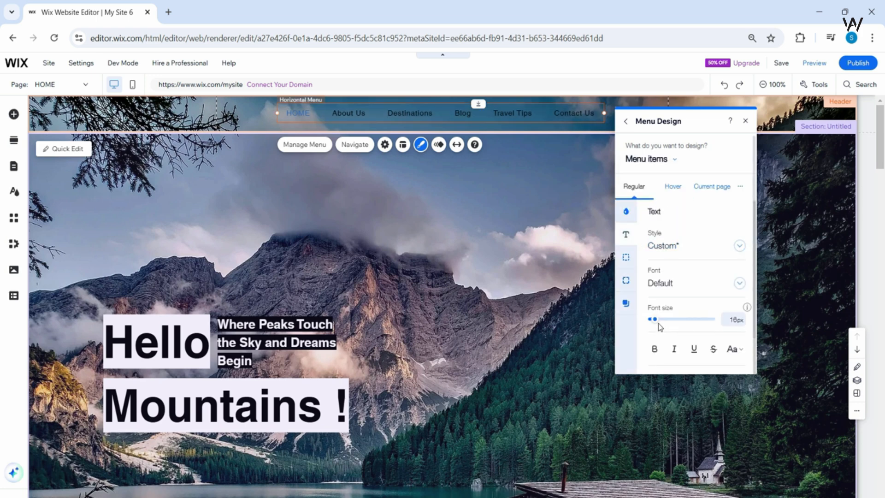
left_click_drag(656, 325, 658, 325)
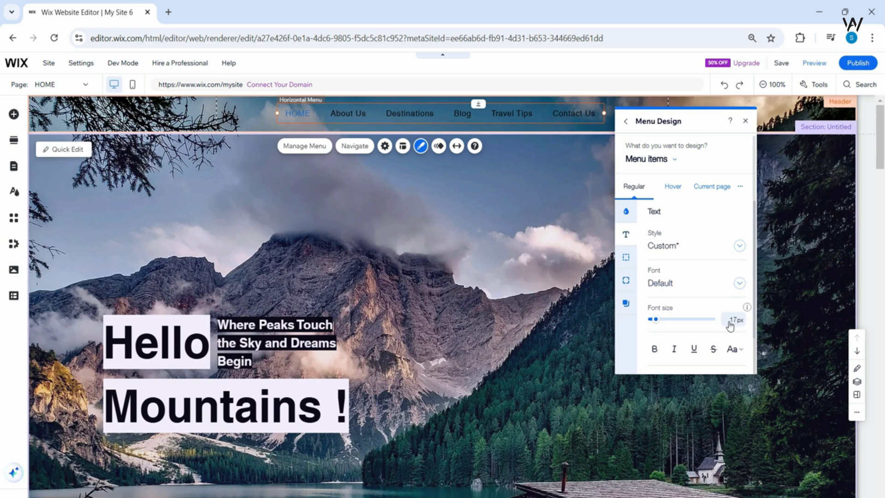
left_click(655, 350)
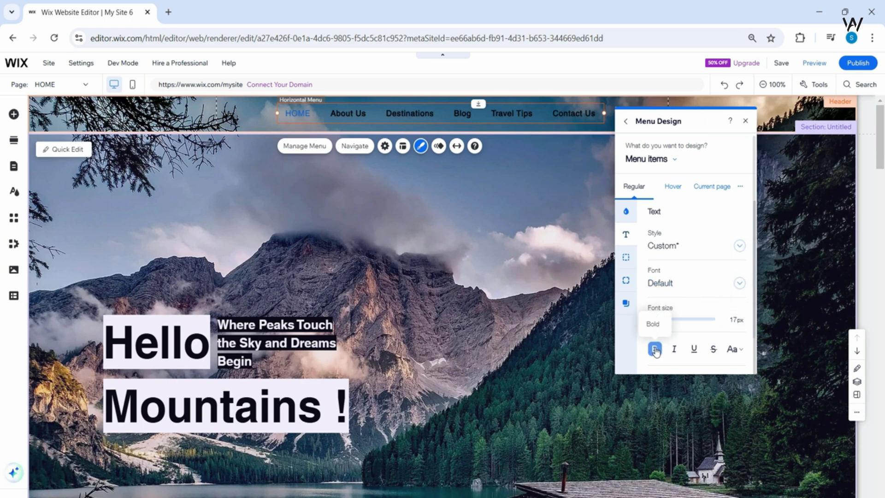
left_click(730, 287)
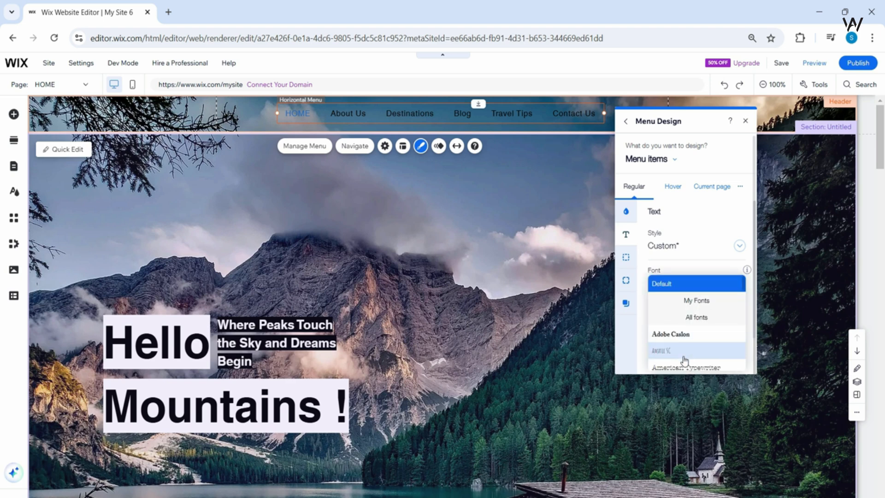
scroll(685, 364, "down", 2)
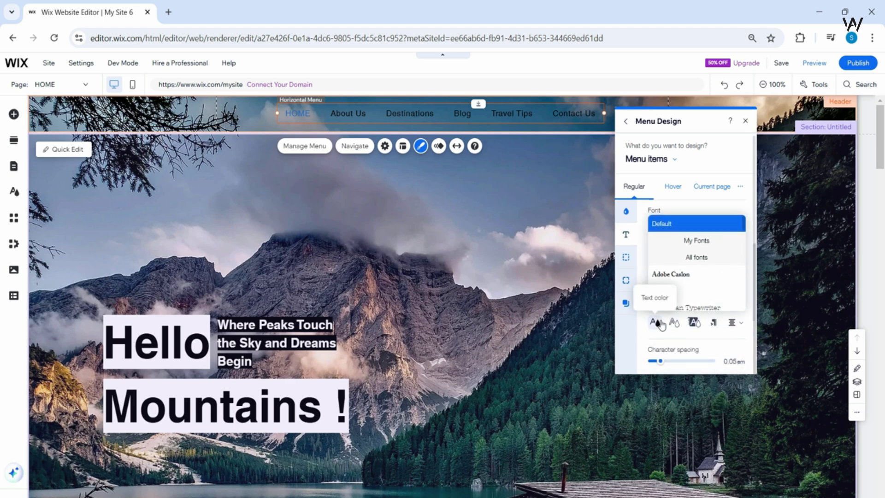
left_click(712, 209)
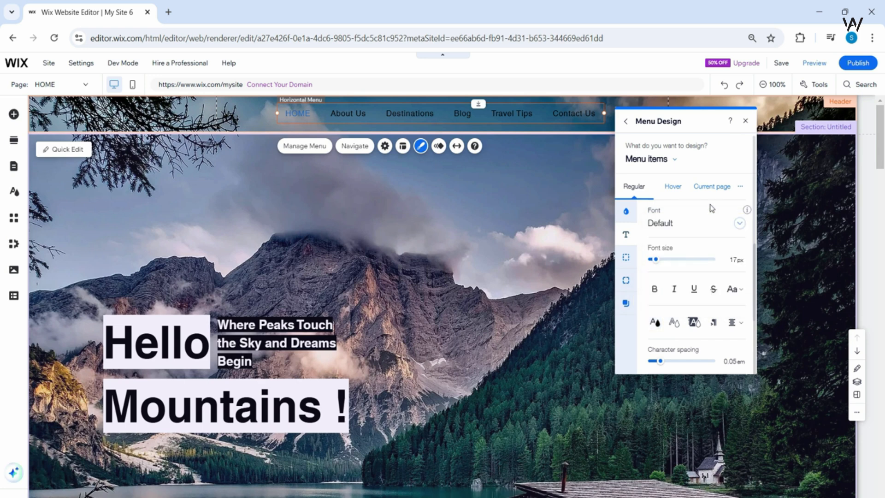
Step: Set the header menu items' regular text color to the white theme color
left_click(655, 324)
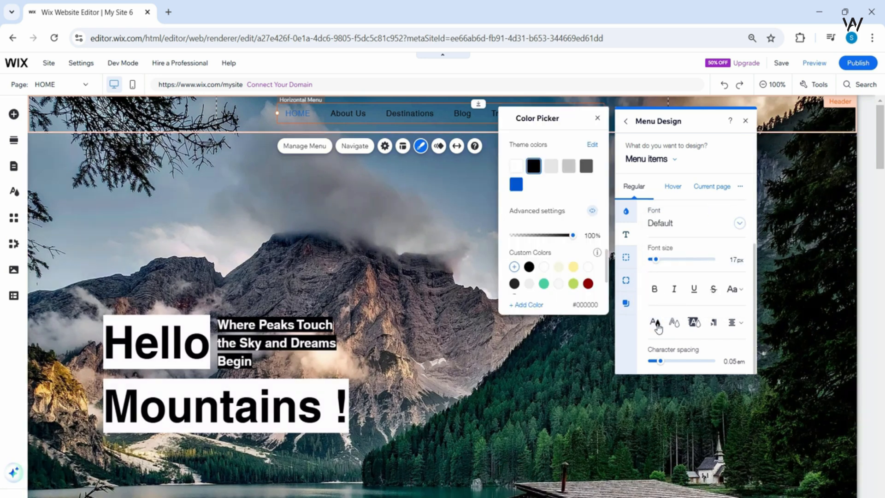
left_click(515, 169)
left_click(677, 327)
left_click(676, 326)
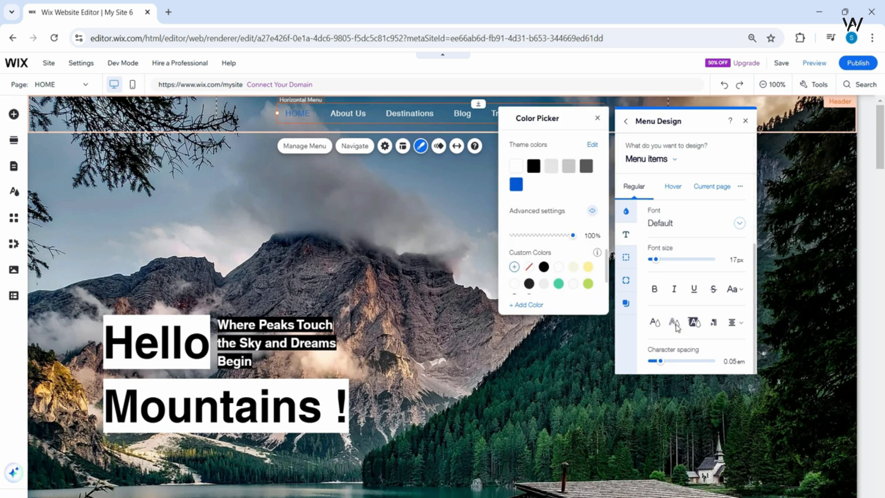
left_click(598, 118)
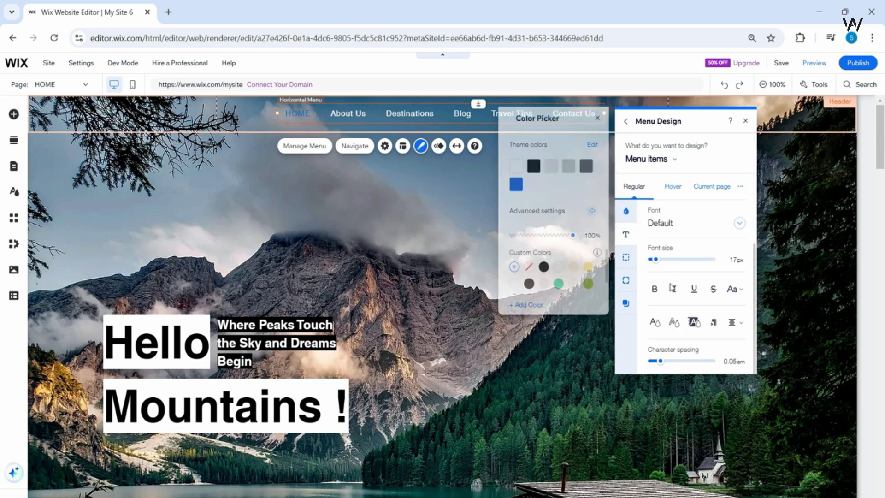
left_click(692, 324)
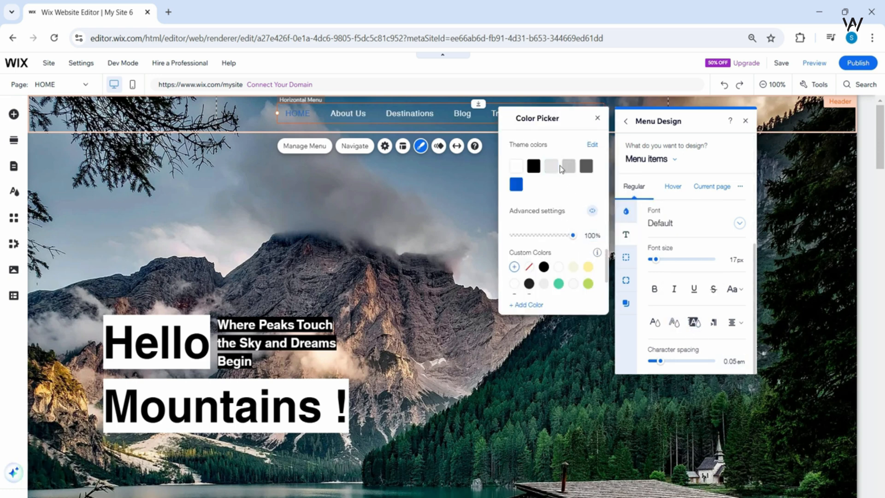
left_click(725, 280)
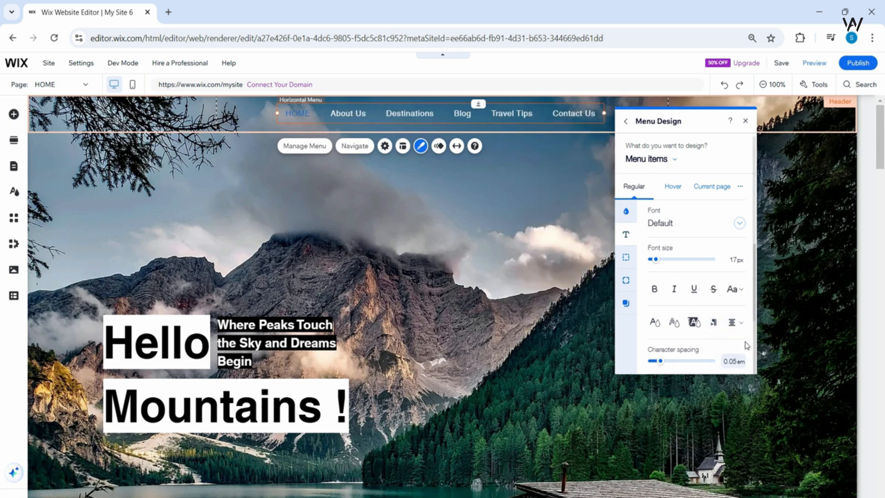
Step: Try a custom line spacing of 1.14 em for the header menu items' text
scroll(686, 337, "down", 1)
mouse_move(664, 336)
left_mouse_down()
mouse_move(674, 332)
mouse_move(663, 333)
left_mouse_up()
scroll(662, 333, "down", 2)
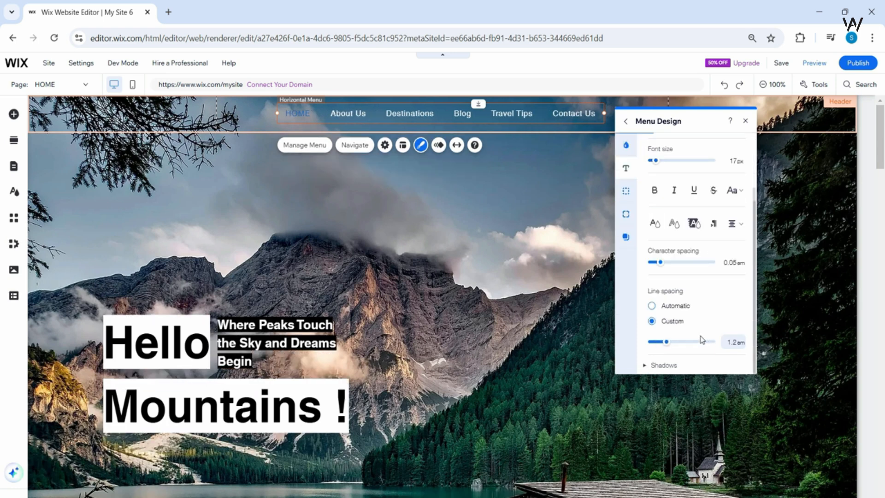
left_click(681, 321)
left_click_drag(667, 347, 666, 346)
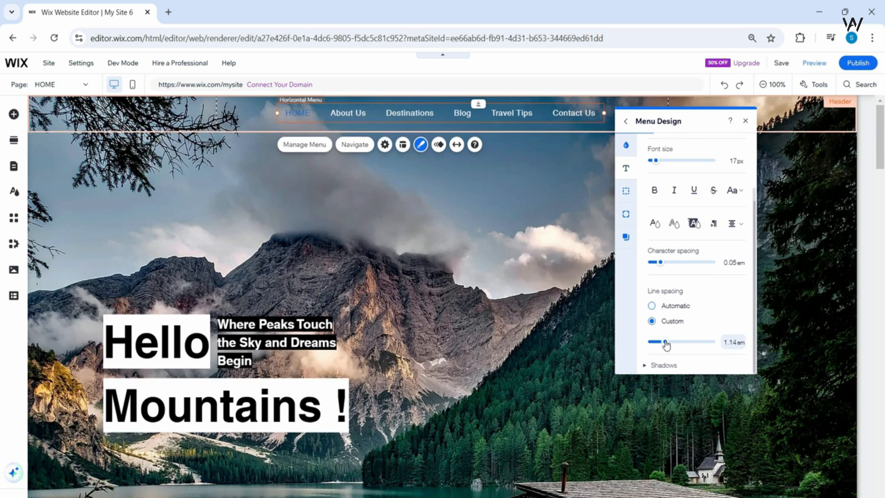
Step: Set the menu items' line spacing to Automatic and close the menu design settings
left_click(662, 307)
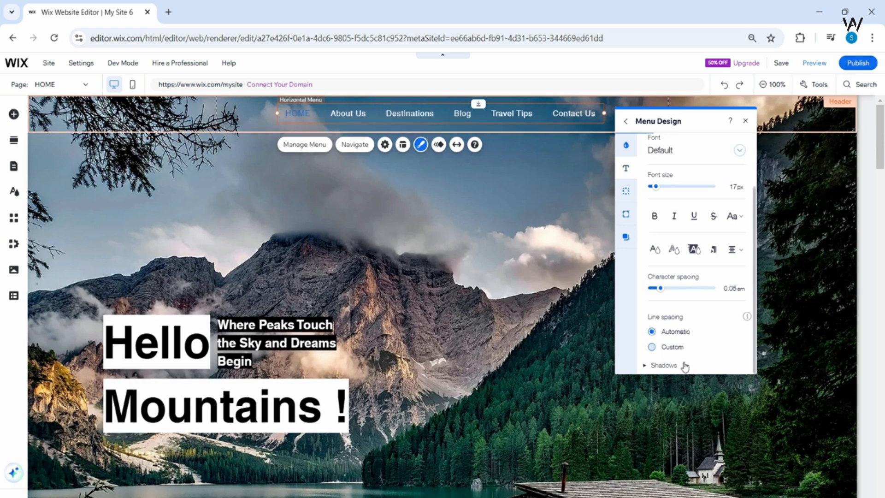
left_click(746, 121)
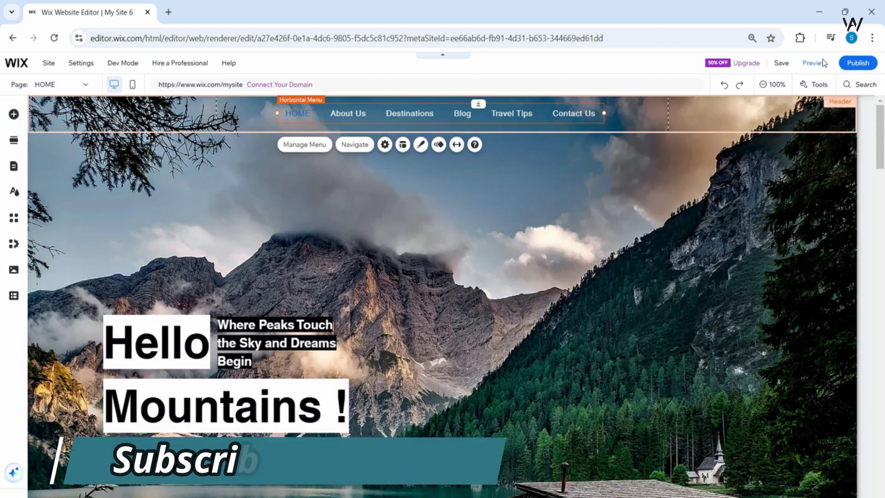
Step: Preview the site and examine how the header menu looks while moving down and back up the home page
scroll(740, 232, "down", 4)
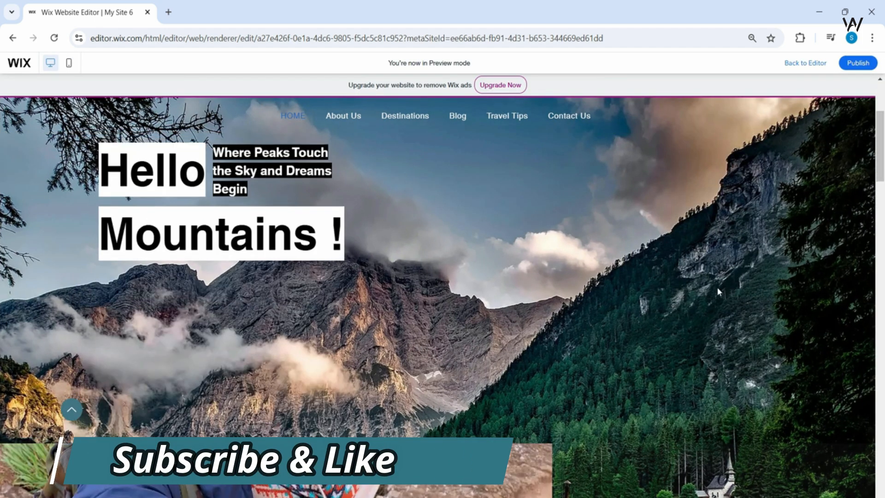
scroll(718, 288, "up", 4)
scroll(717, 284, "down", 5)
scroll(718, 282, "up", 5)
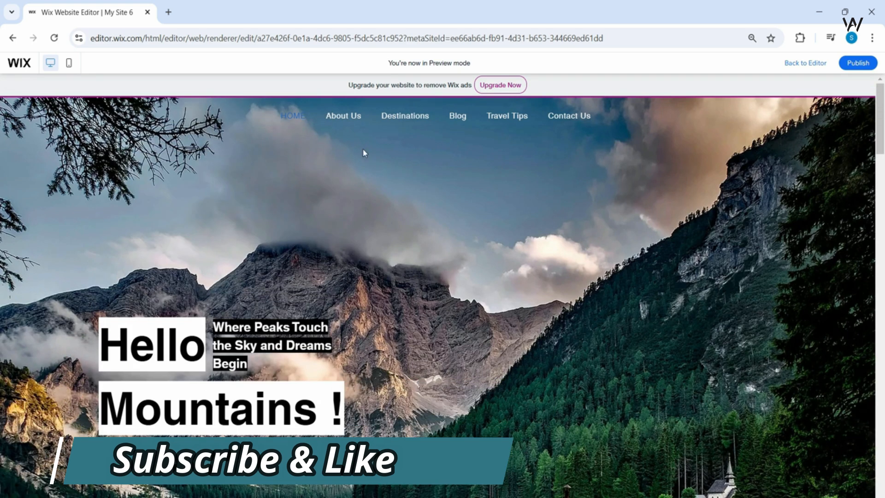